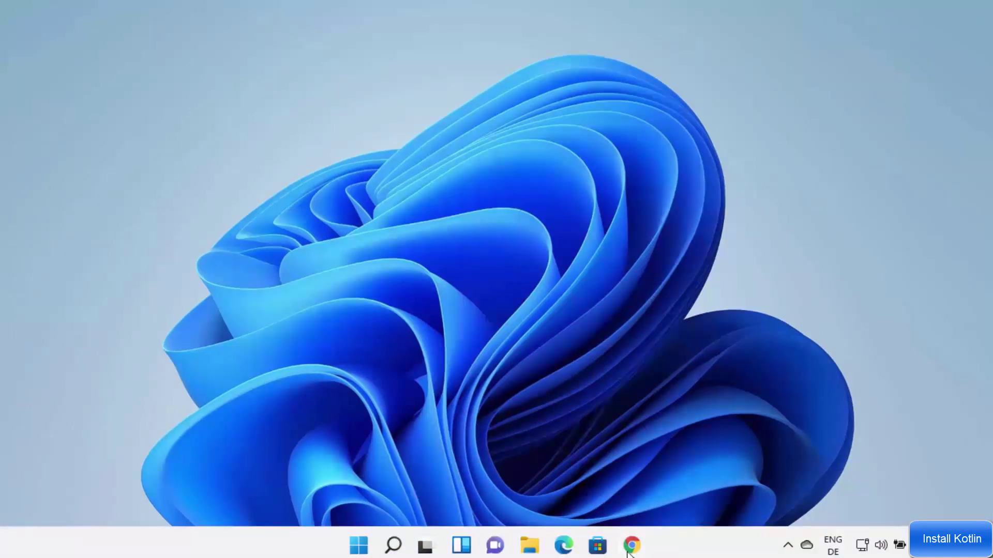
Switch to Chrome and open Oracle's Java Downloads page from the "java jdk download" search results.
left_click(631, 541)
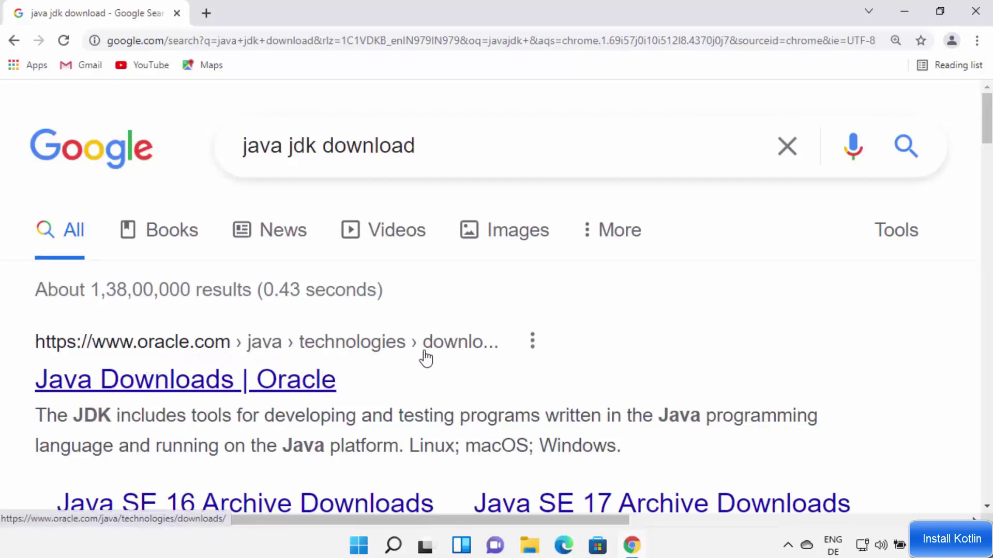
left_click(266, 381)
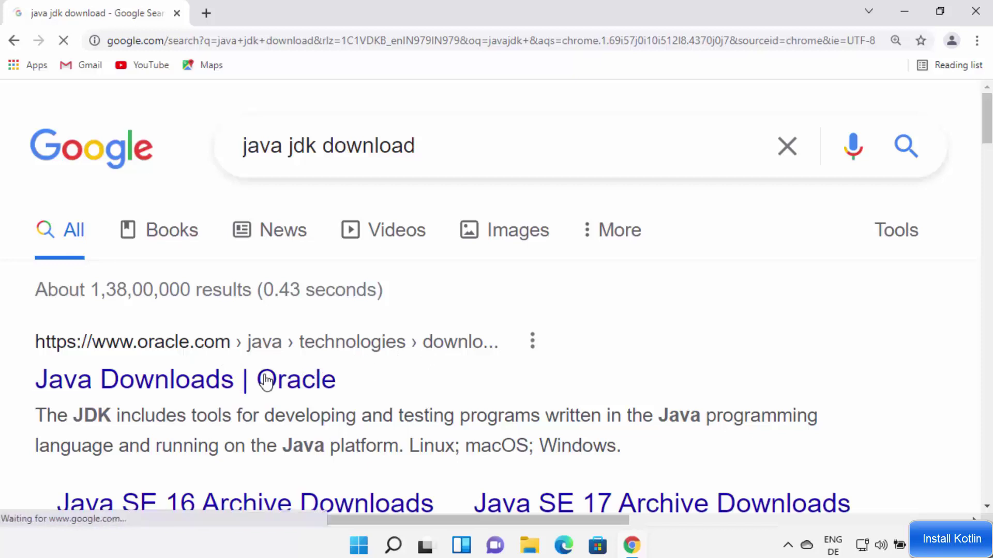
left_click(349, 40)
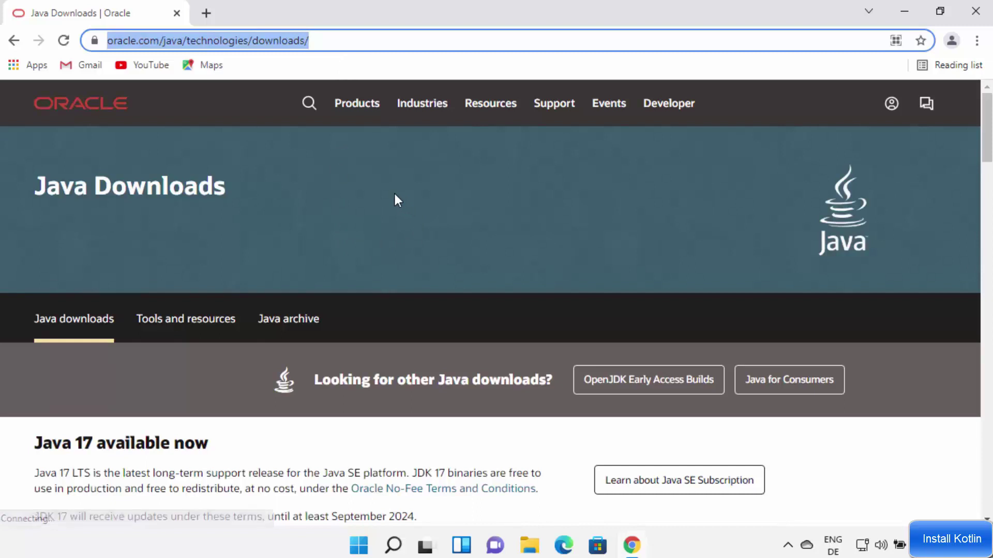
Download the Windows x64 Installer (jdk-17_windows-x64_bin.exe) of Java SE Development Kit 17.0.1.
scroll(393, 191, "down", 3)
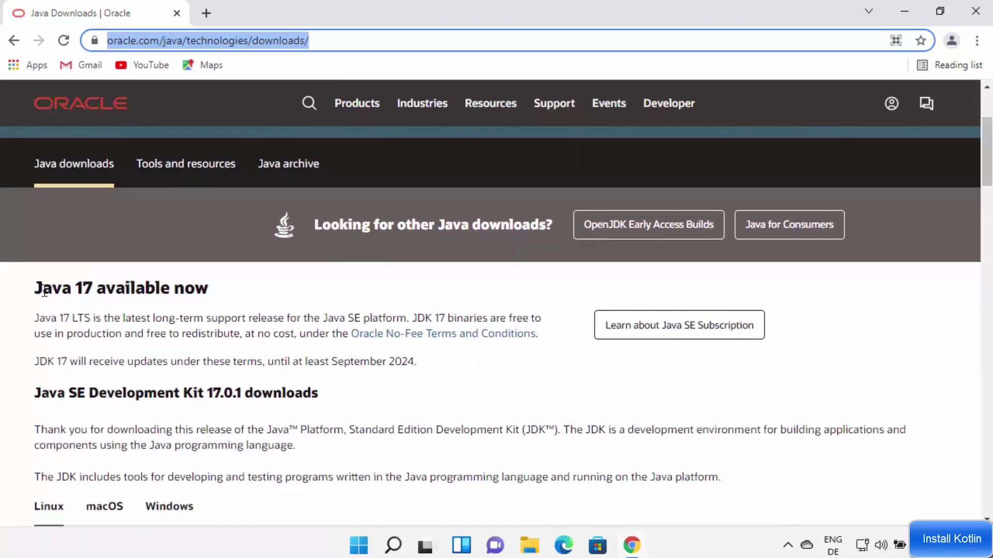
left_click_drag(34, 288, 328, 293)
scroll(350, 293, "down", 3)
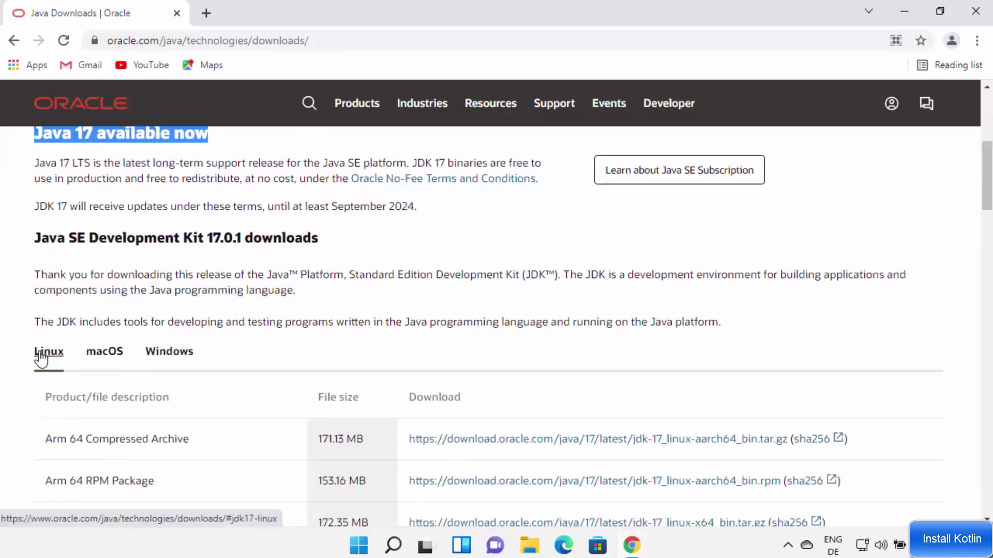
left_click(99, 358)
left_click(158, 358)
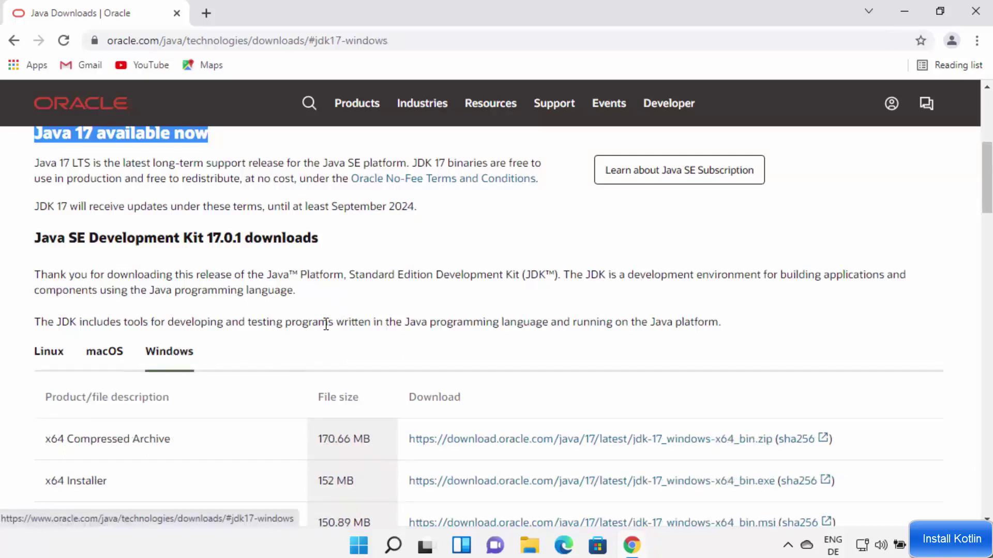
scroll(326, 324, "down", 1)
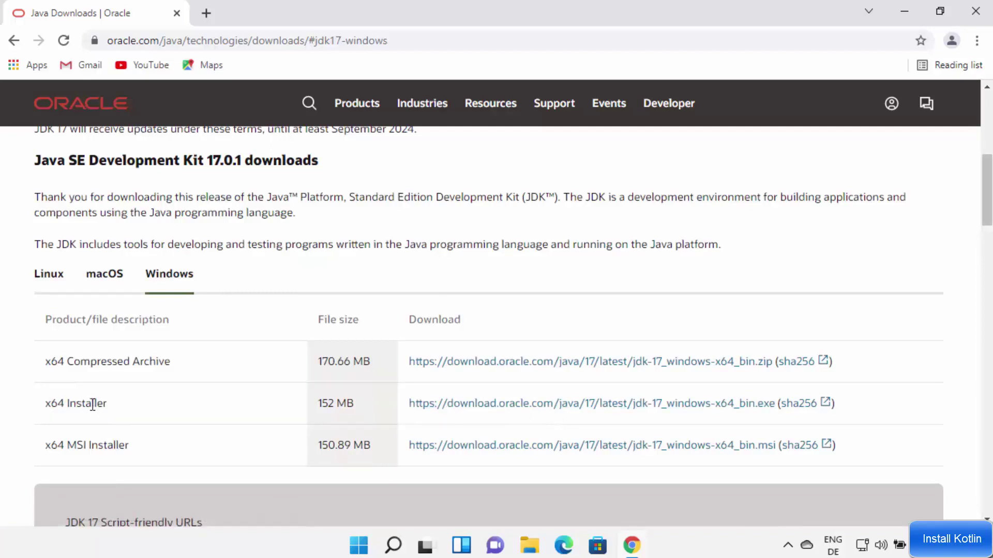
left_click(489, 405)
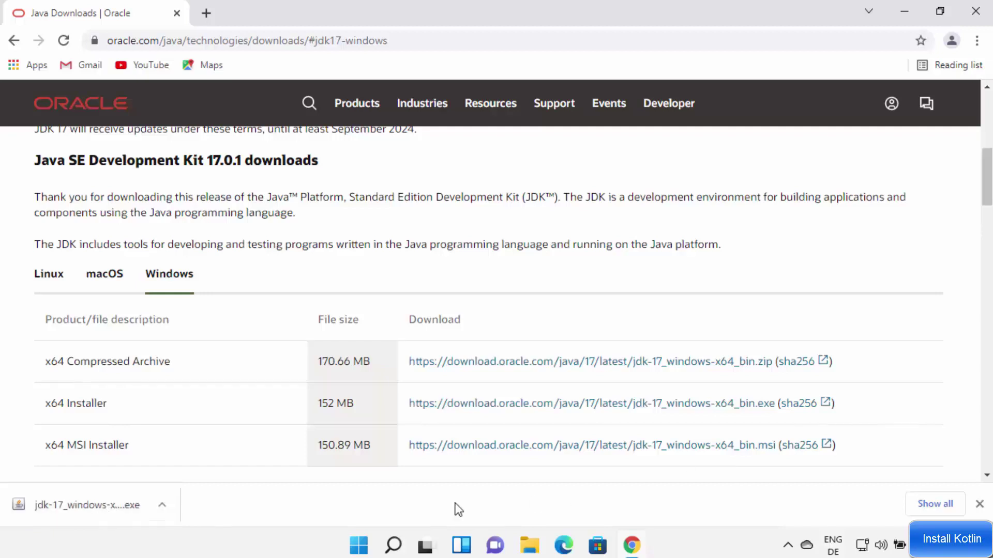
Launch the downloaded JDK 17 installer, minimize the browser and allow the installer to make changes to the device.
left_click(116, 504)
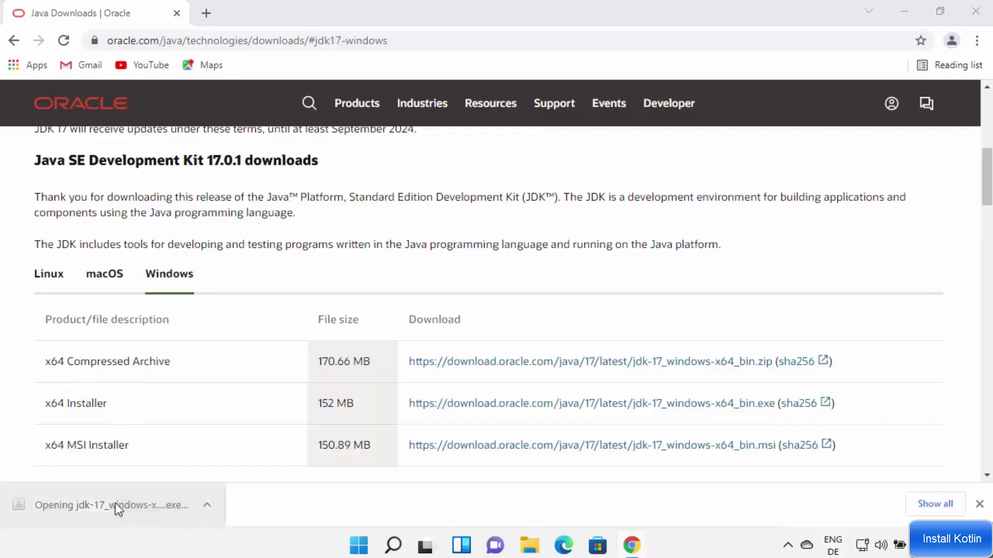
left_click(904, 16)
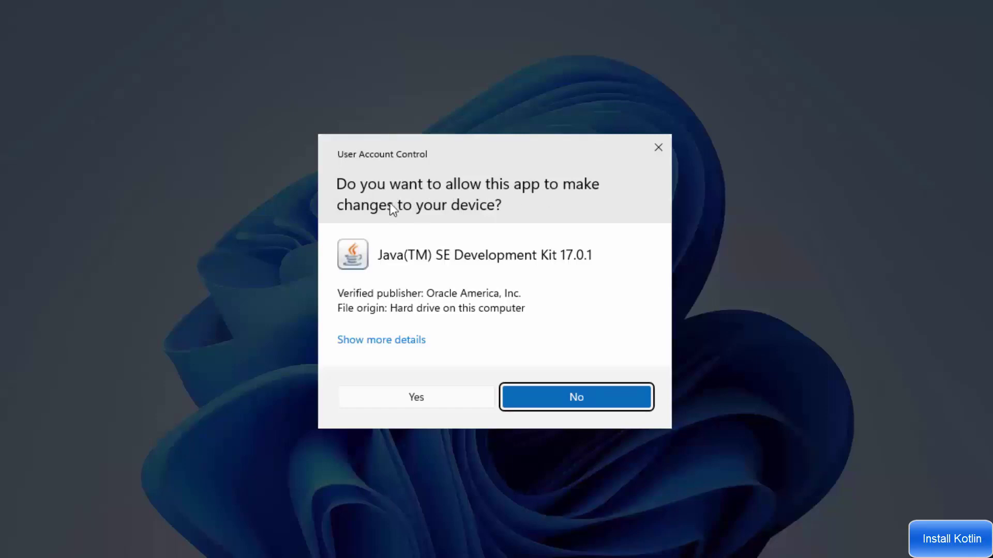
left_click(408, 397)
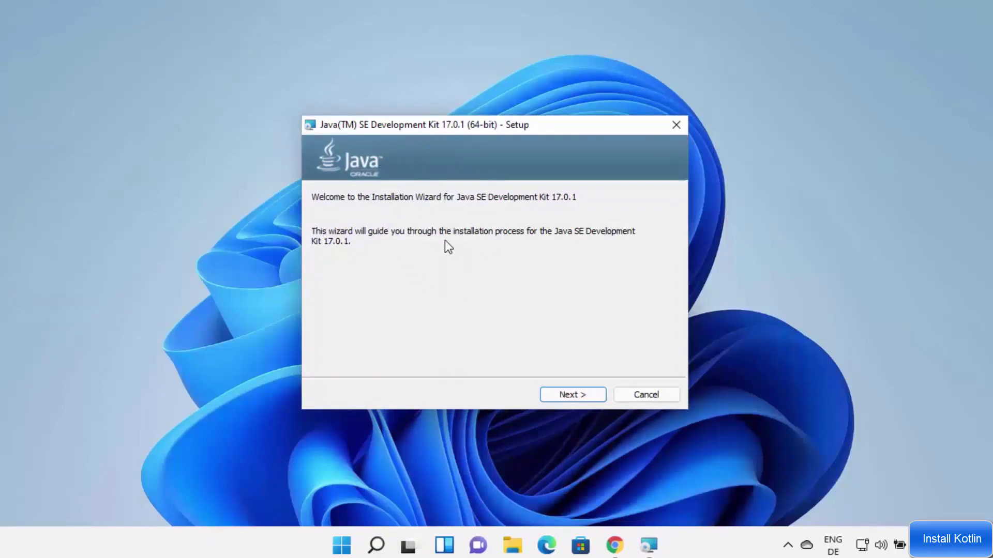
Install Java SE Development Kit 17.0.1 into the default folder C:\Program Files\Java\jdk-17.0.1\ and close the setup wizard.
left_click(862, 284)
left_click(628, 293)
left_click(587, 393)
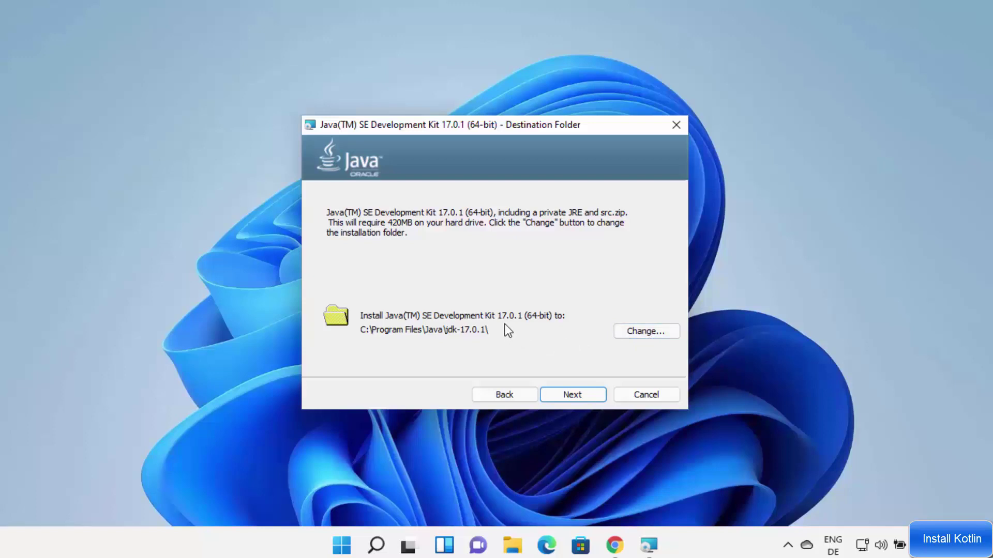
left_click(556, 394)
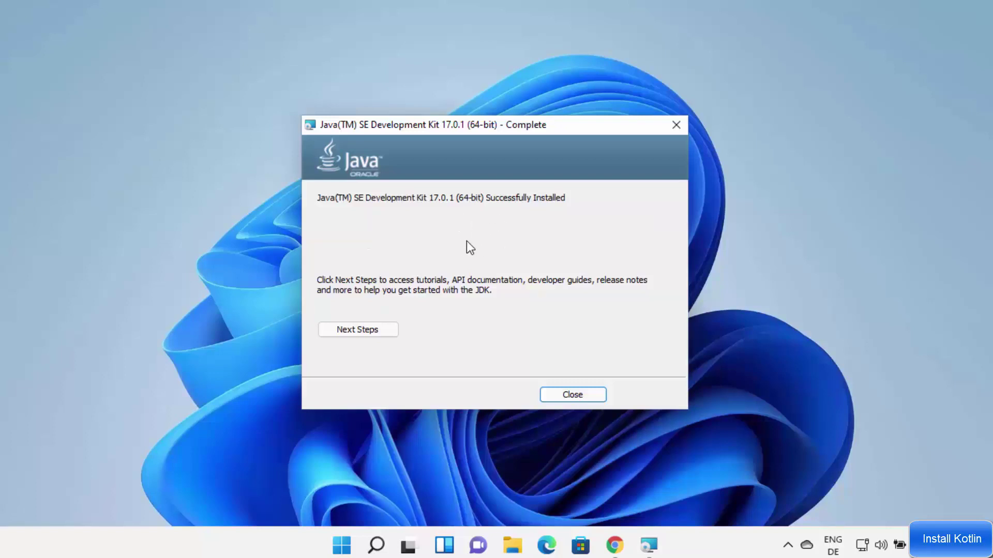
left_click(553, 394)
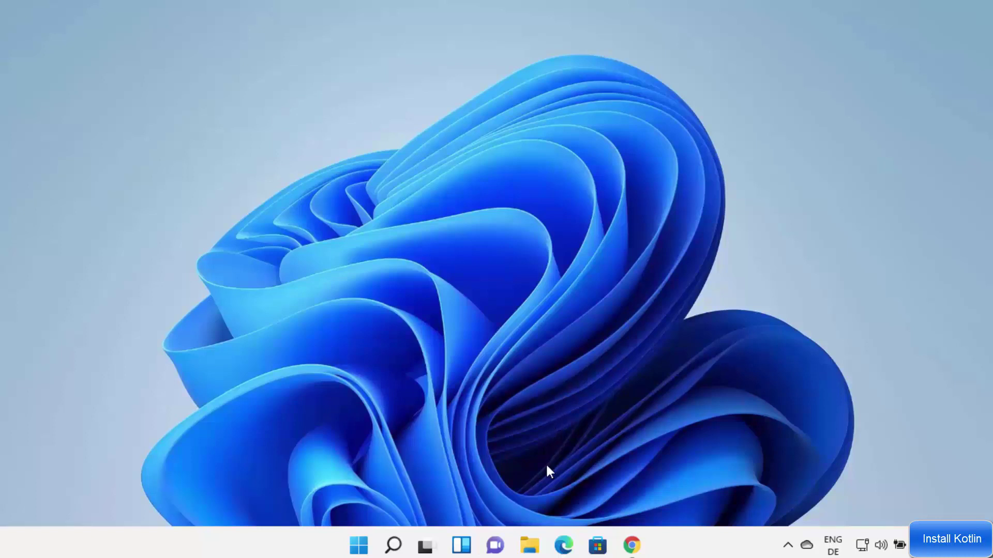
Check the contents of the installed JDK folder C:\Program Files\Java\jdk-17.0.1 in File Explorer, and minimize the window.
left_click(528, 547)
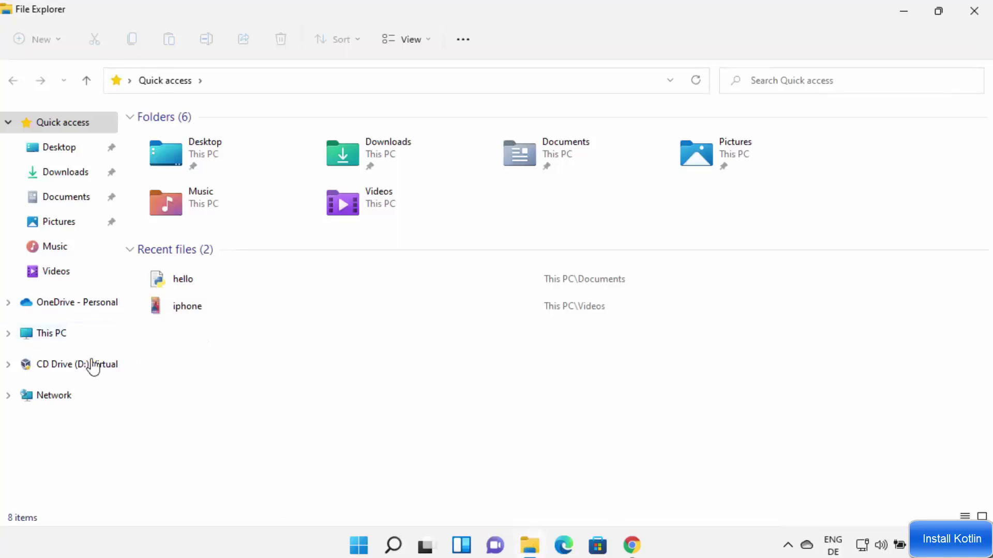
left_click(73, 335)
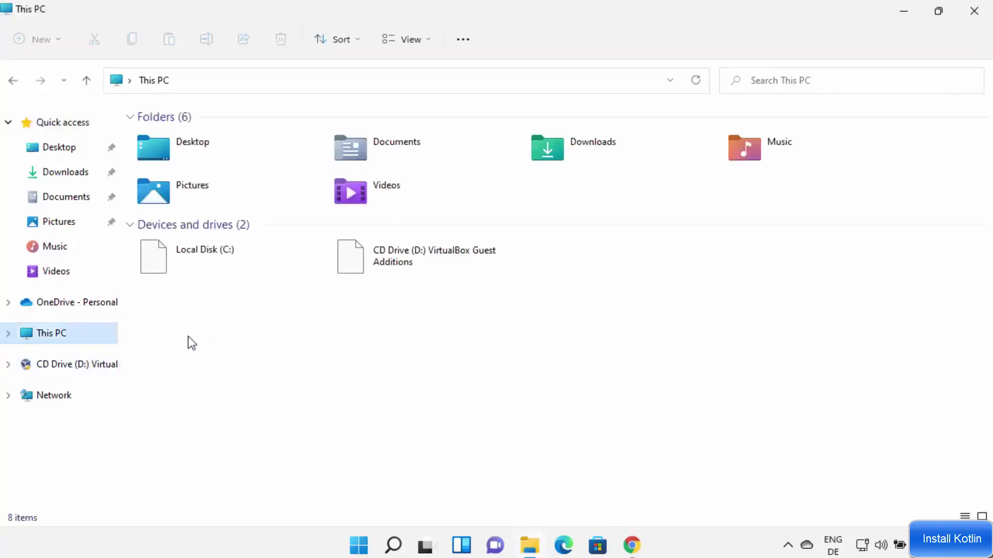
left_click(227, 270)
double_click(230, 275)
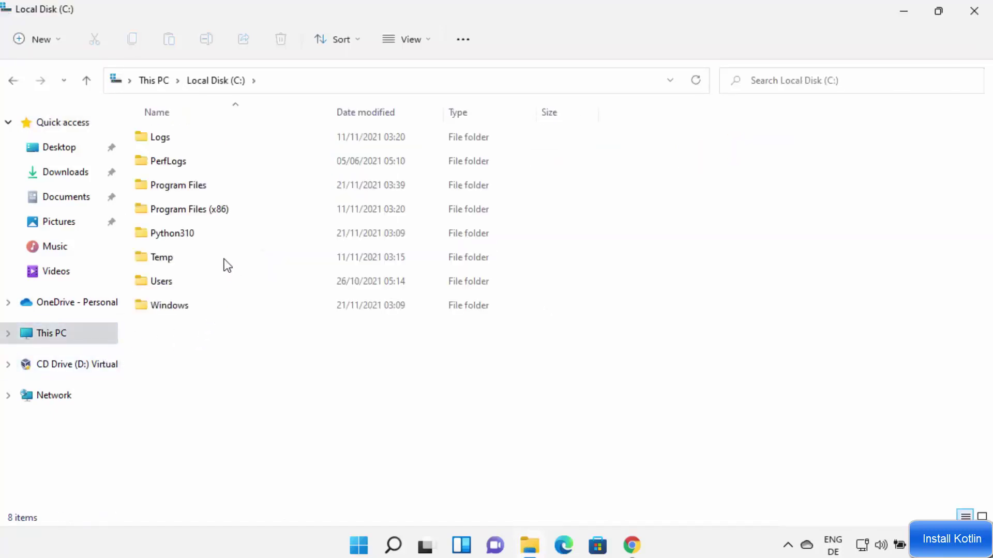
left_click(191, 191)
double_click(190, 192)
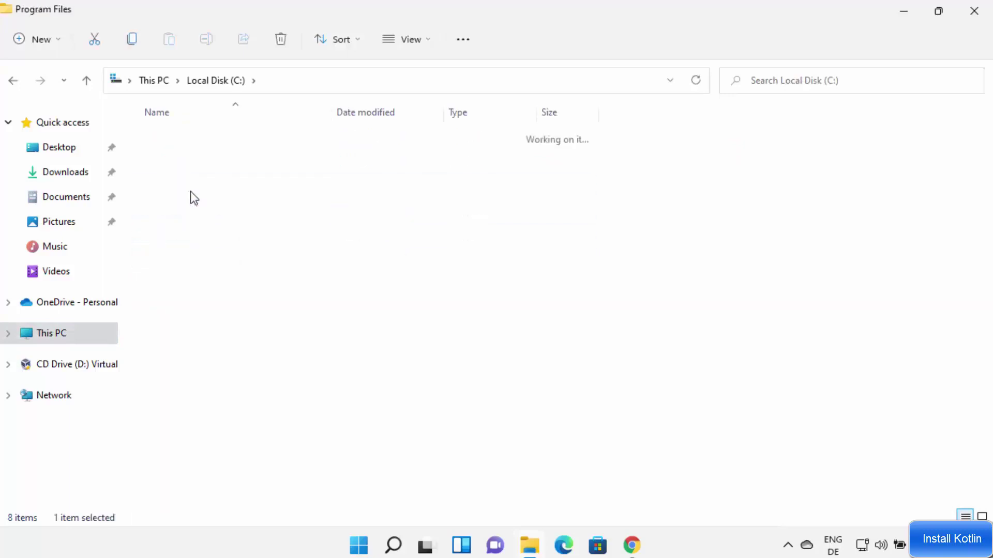
double_click(172, 262)
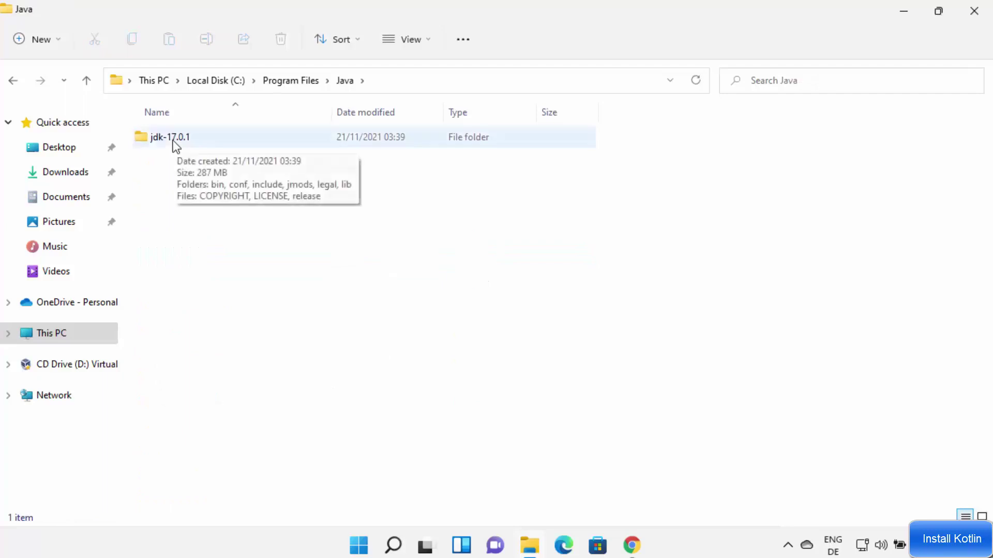
left_click(179, 140)
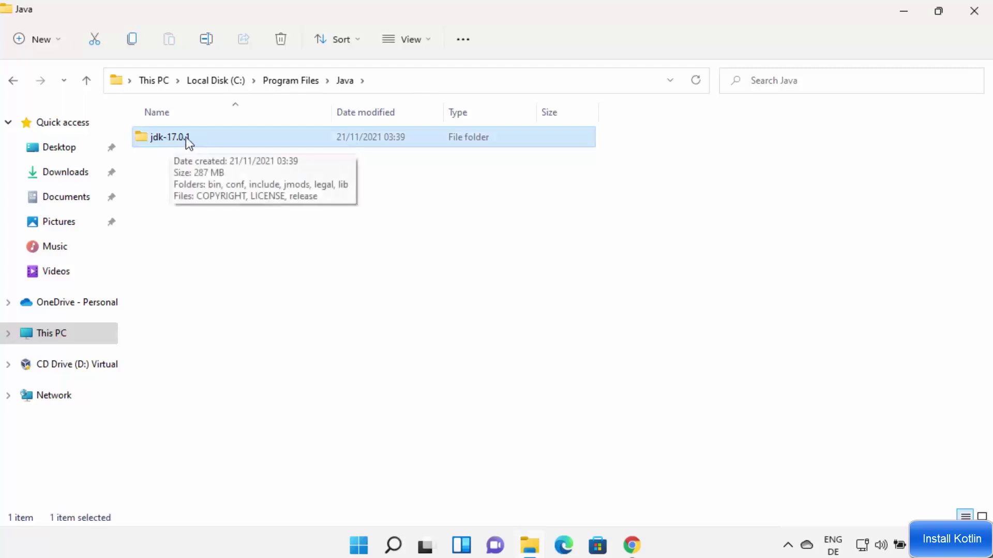
double_click(185, 137)
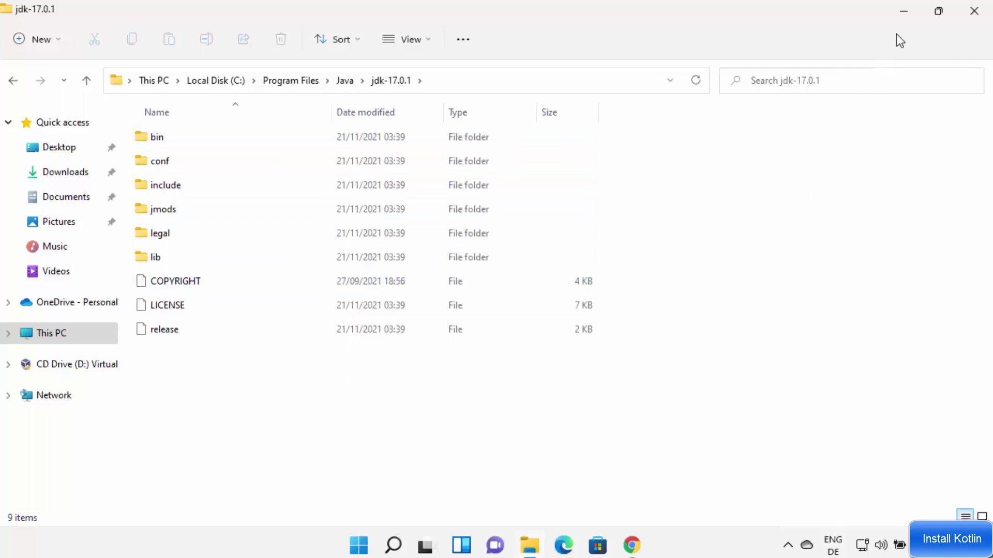
left_click(904, 10)
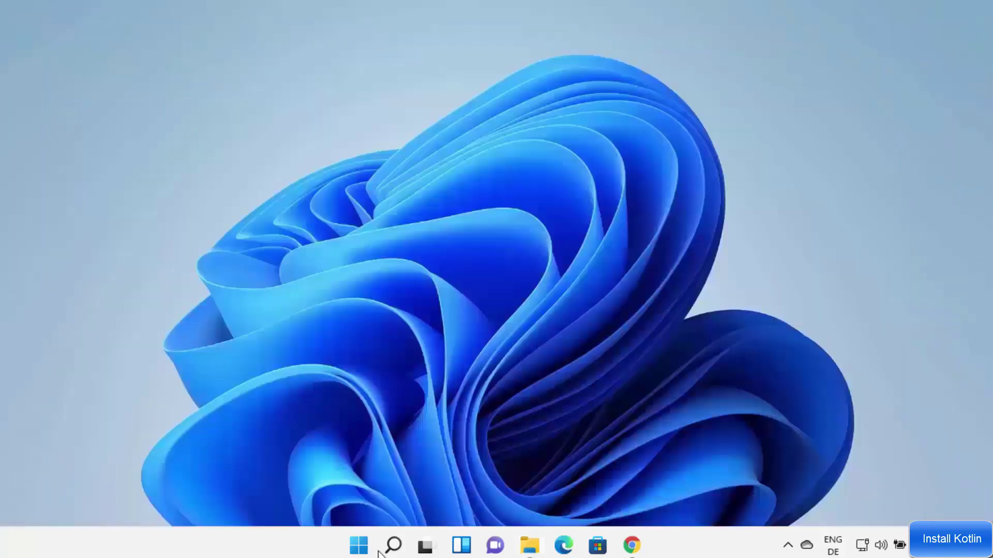
Search Windows for "edit env" and open the environment variables settings for the current account.
left_click(392, 548)
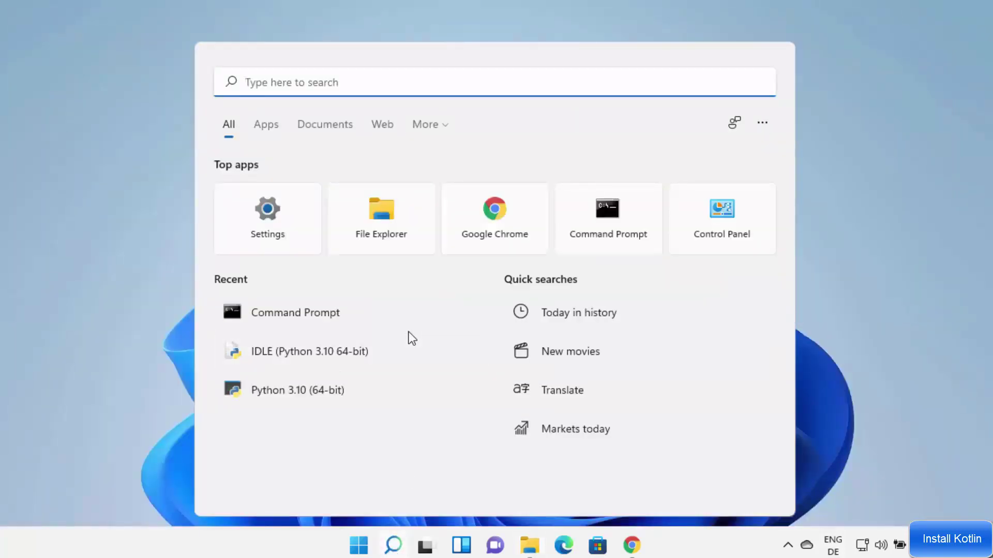
type("edit e")
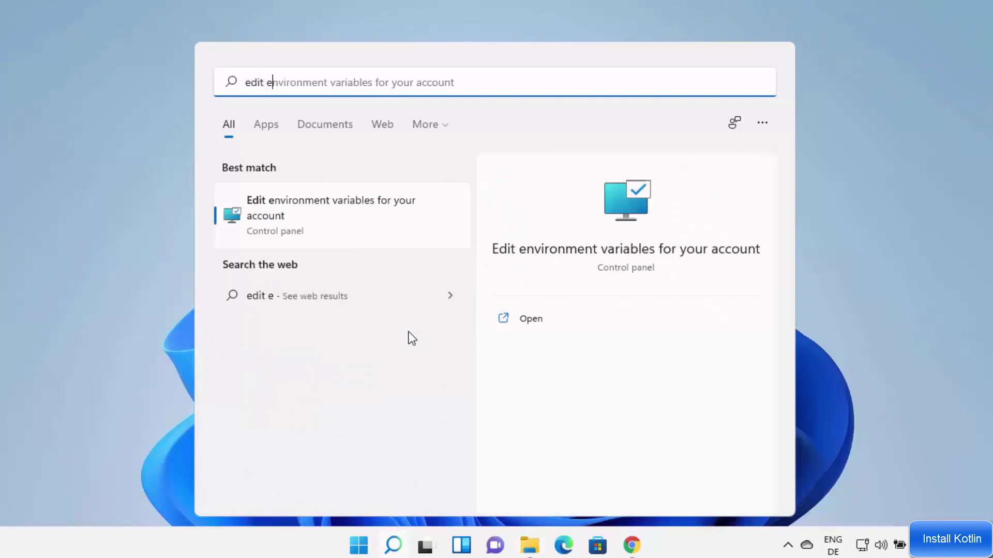
type("nv")
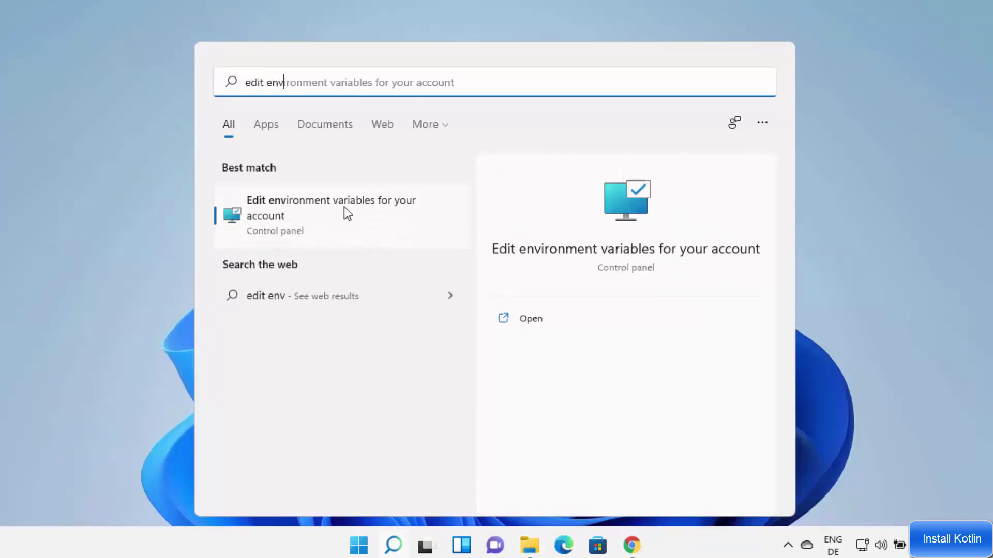
left_click(364, 209)
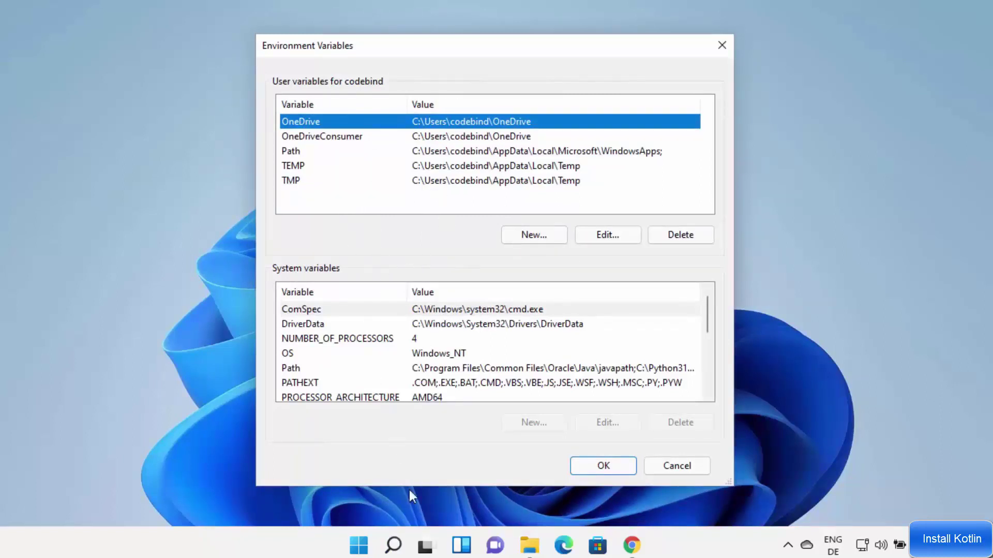
Open Control Panel in Category view and go to the System page under System and Security.
left_click(394, 544)
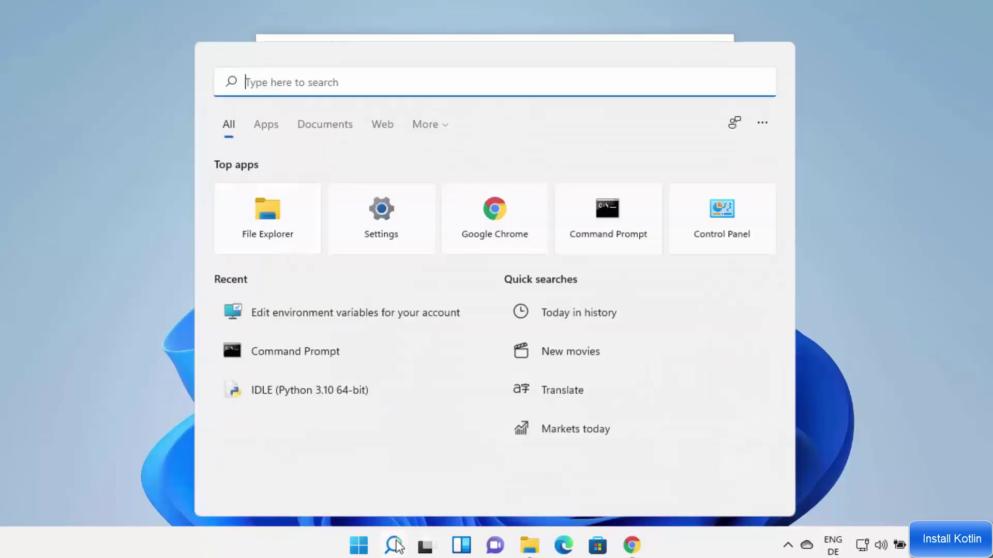
type("con")
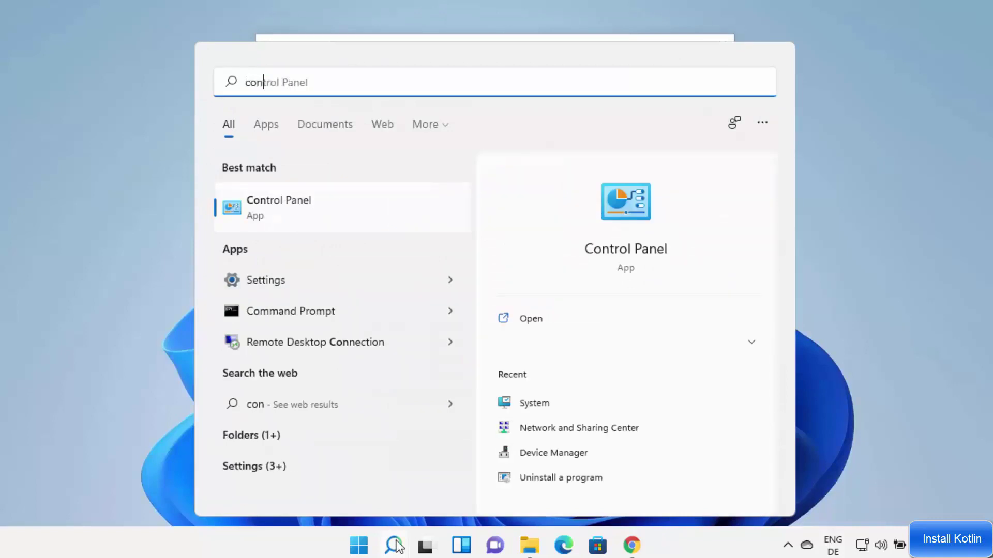
left_click(354, 216)
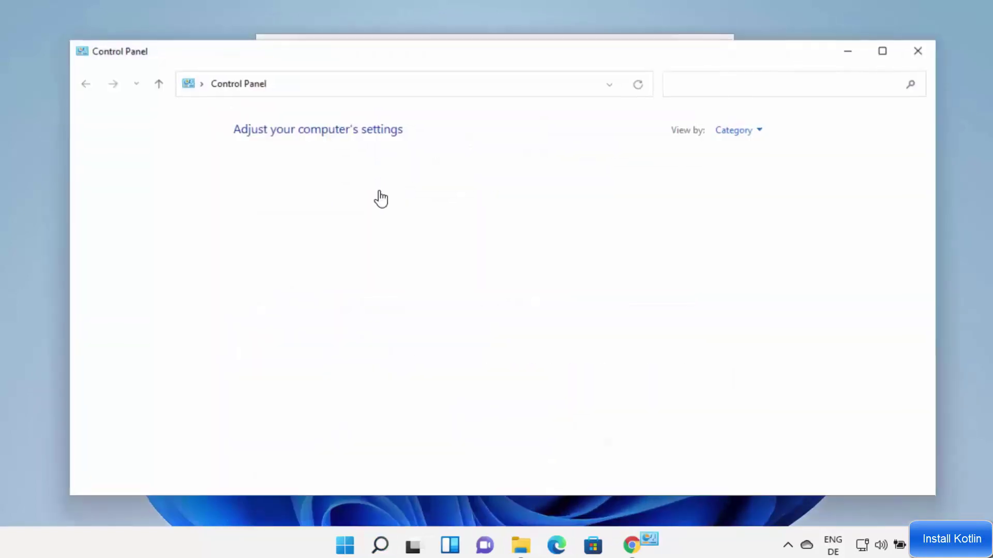
left_click(738, 132)
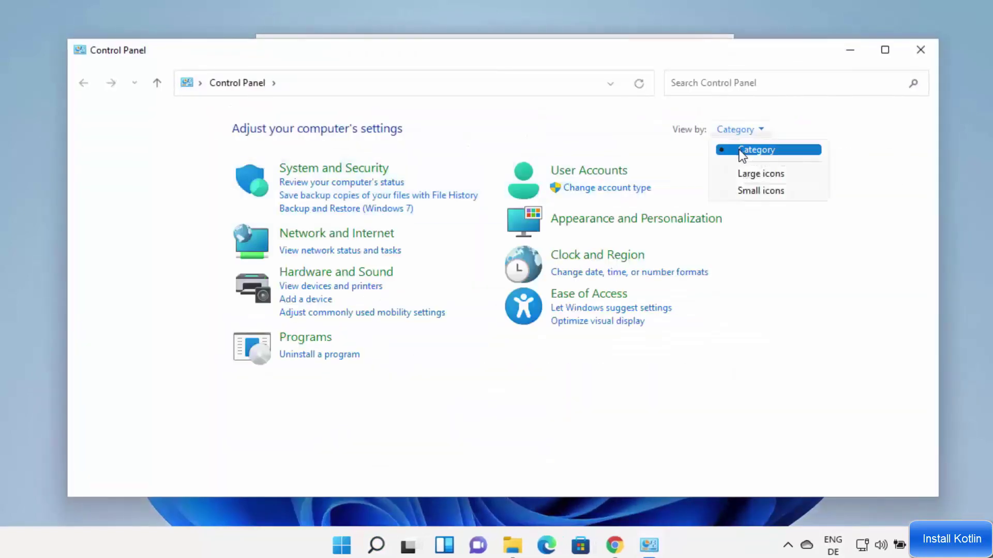
left_click(743, 151)
left_click(357, 174)
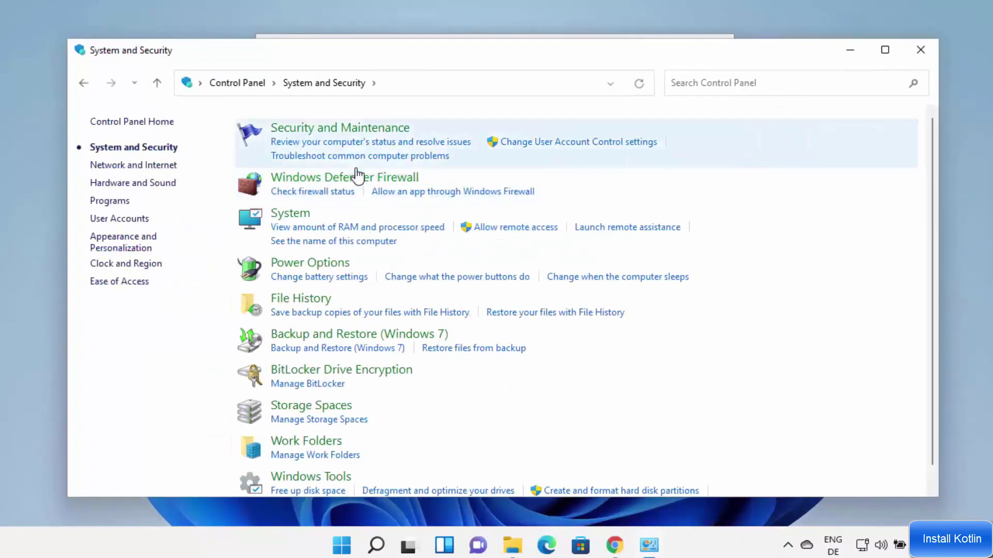
left_click(303, 217)
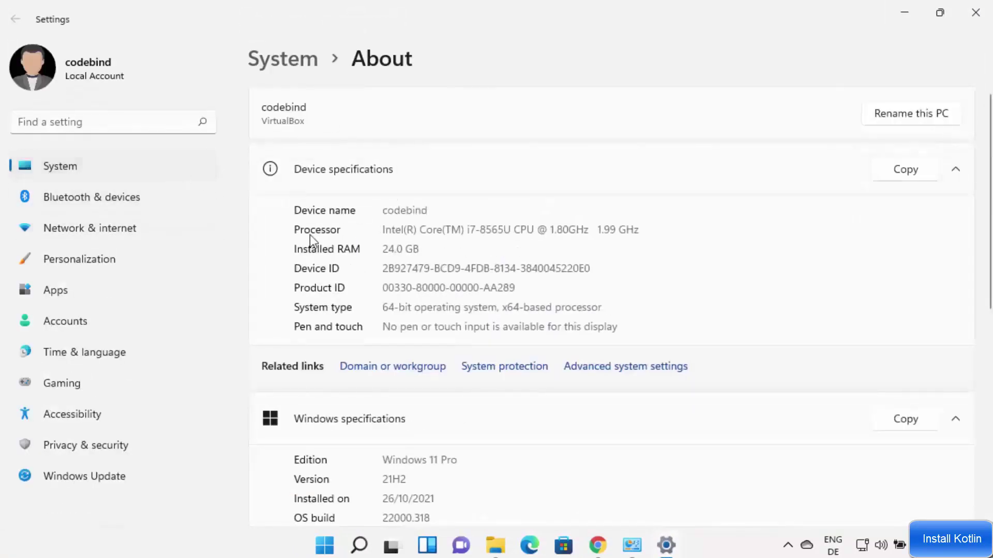
Open the Environment Variables dialog from the advanced system settings and open the system variable Path for editing.
left_click(638, 366)
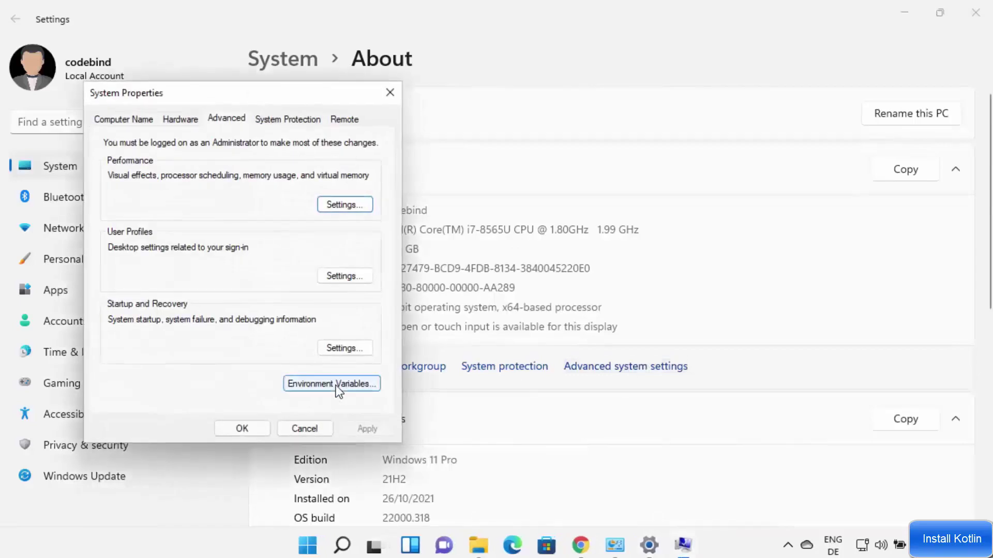
left_click(371, 385)
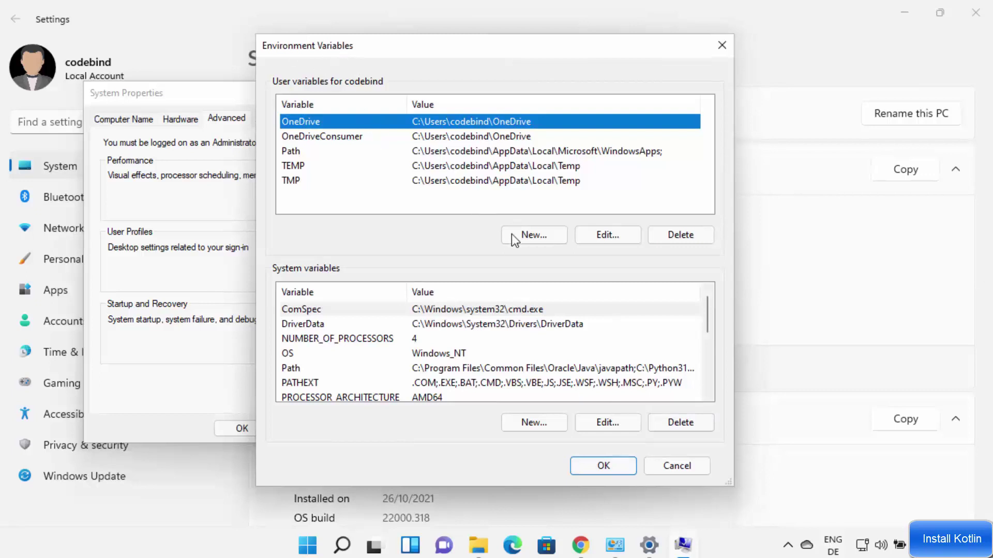
left_click(294, 370)
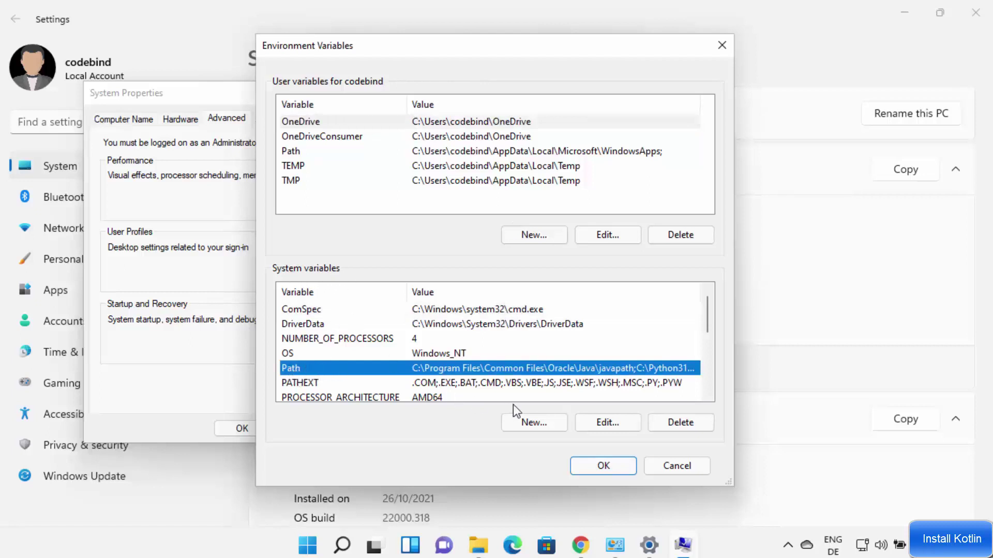
left_click(597, 421)
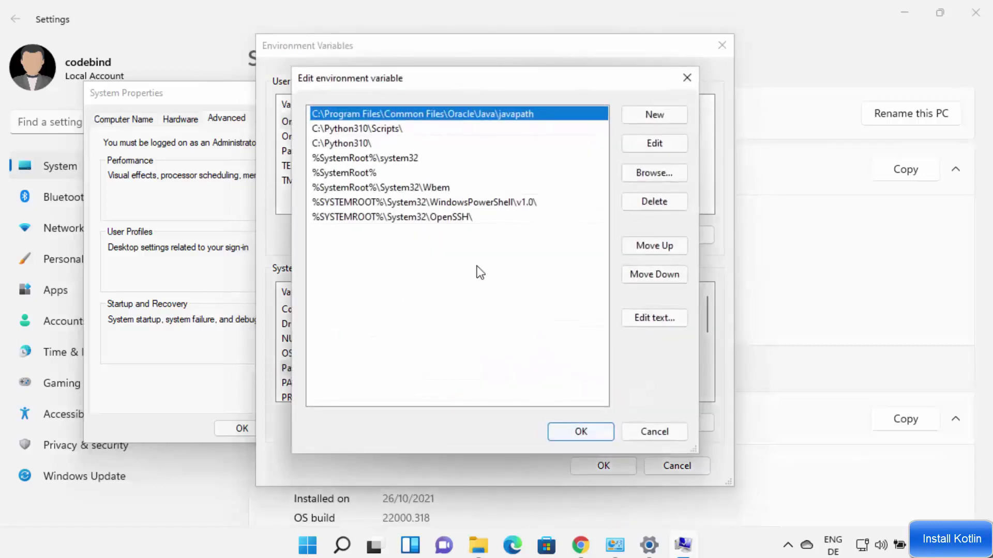
left_click(376, 239)
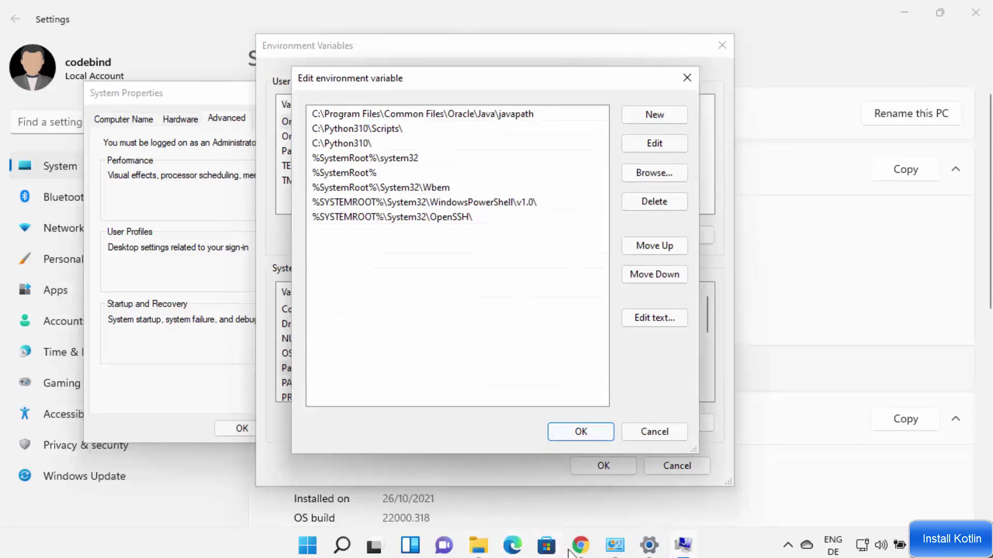
Open the bin folder of jdk-17.0.1 in File Explorer and copy its full path C:\Program Files\Java\jdk-17.0.1\bin.
left_click(491, 553)
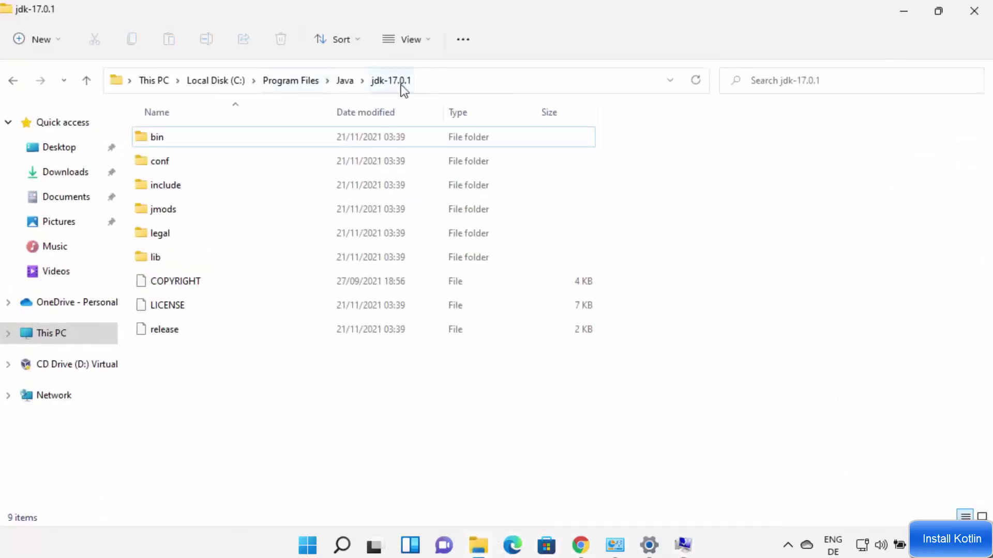
left_click(426, 80)
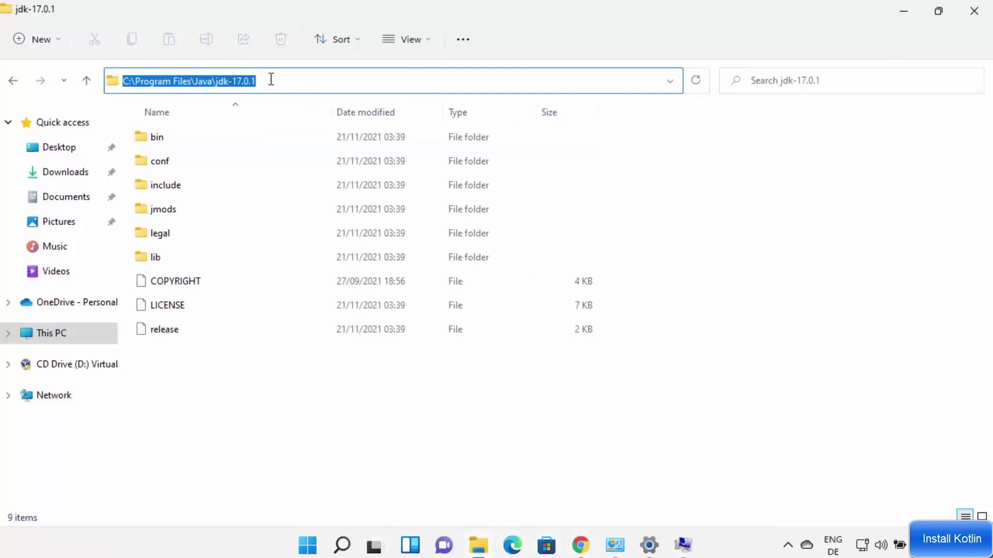
double_click(165, 138)
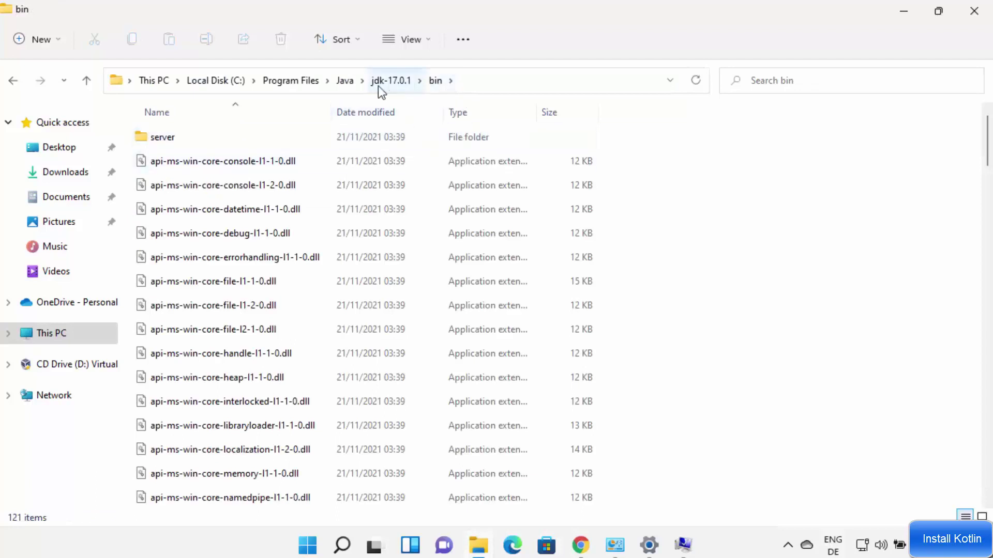
left_click(475, 82)
key("ctrl+c")
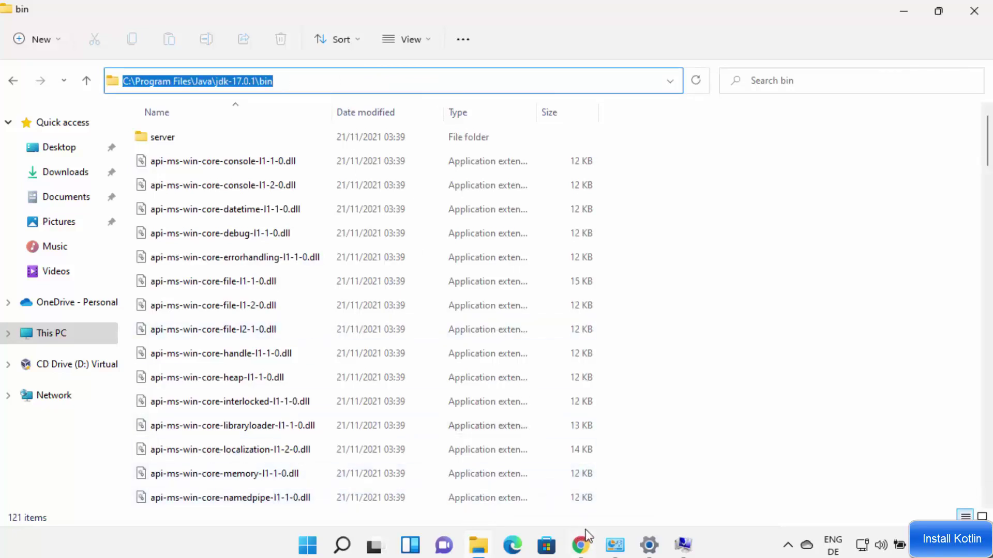
Add C:\Program Files\Java\jdk-17.0.1\bin as a new entry to the system Path variable and confirm the edit.
mouse_move(635, 546)
left_click(683, 544)
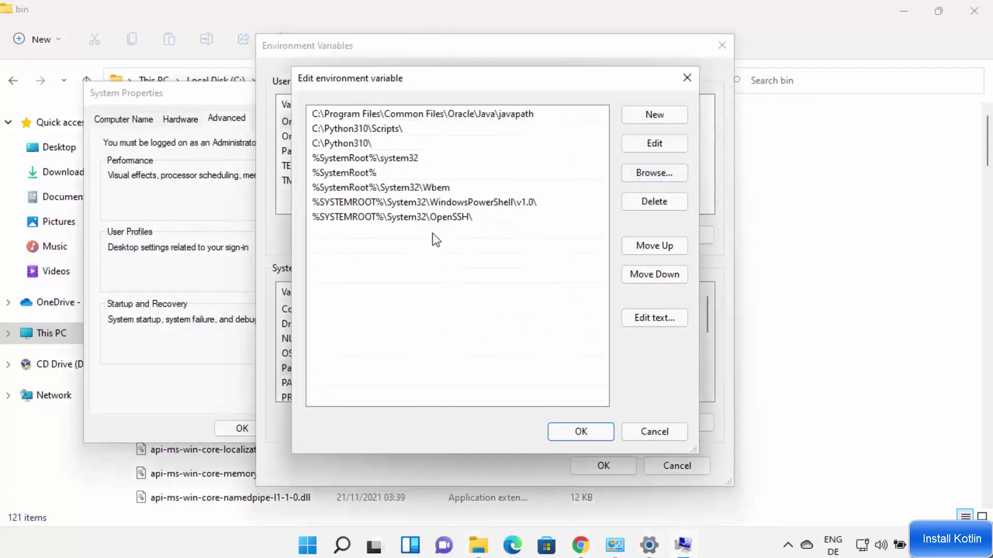
double_click(318, 233)
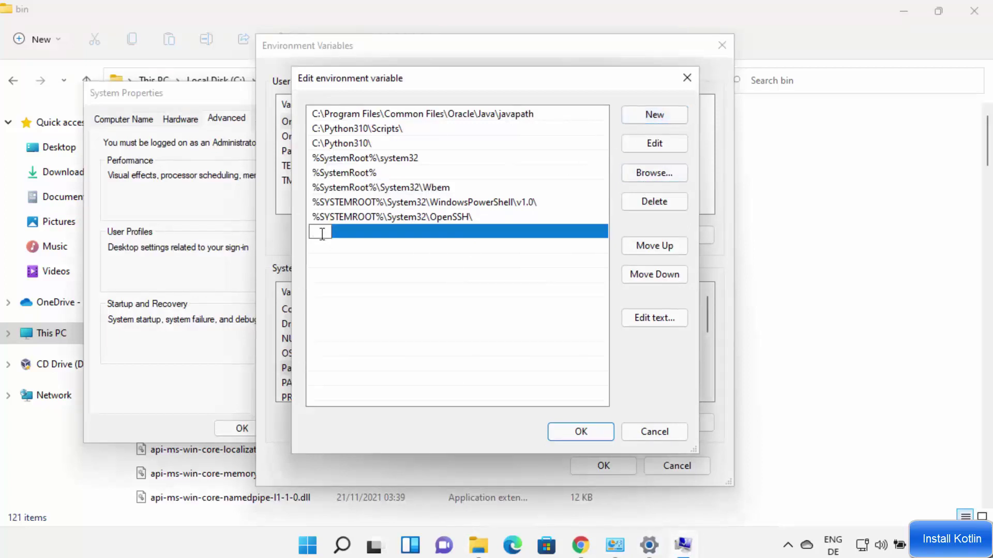
key("ctrl+v")
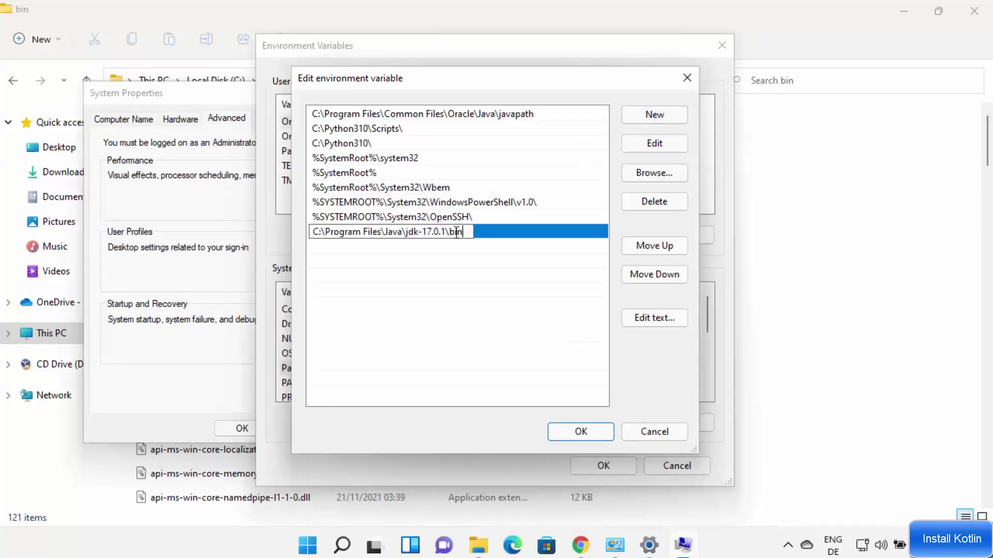
left_click(473, 244)
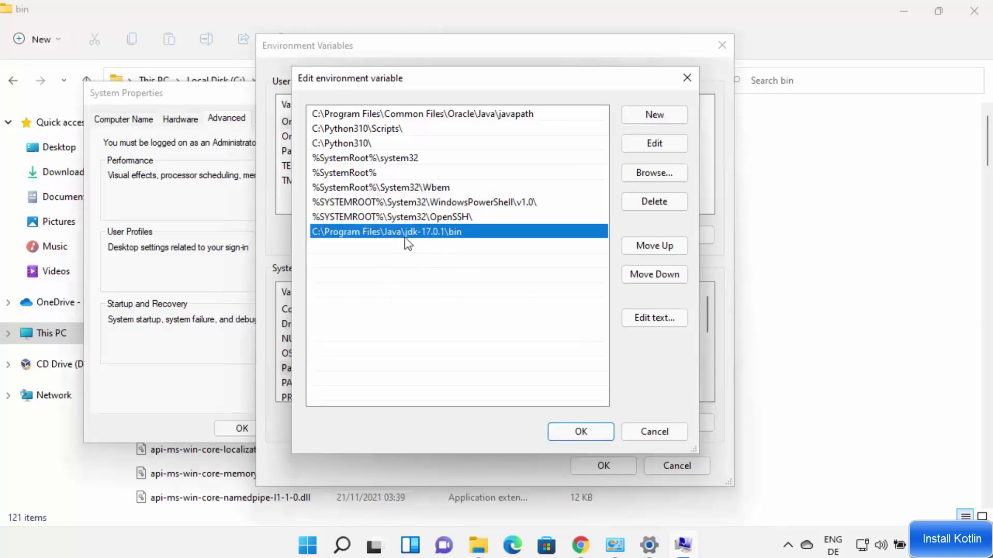
left_click(578, 432)
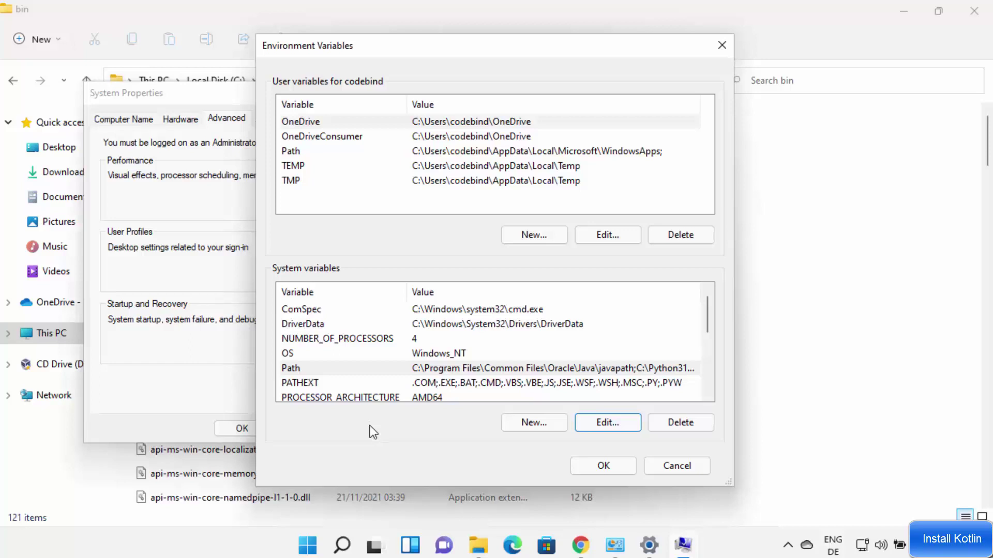
Start a new user variable and name it JAVA_HOME.
left_click(343, 200)
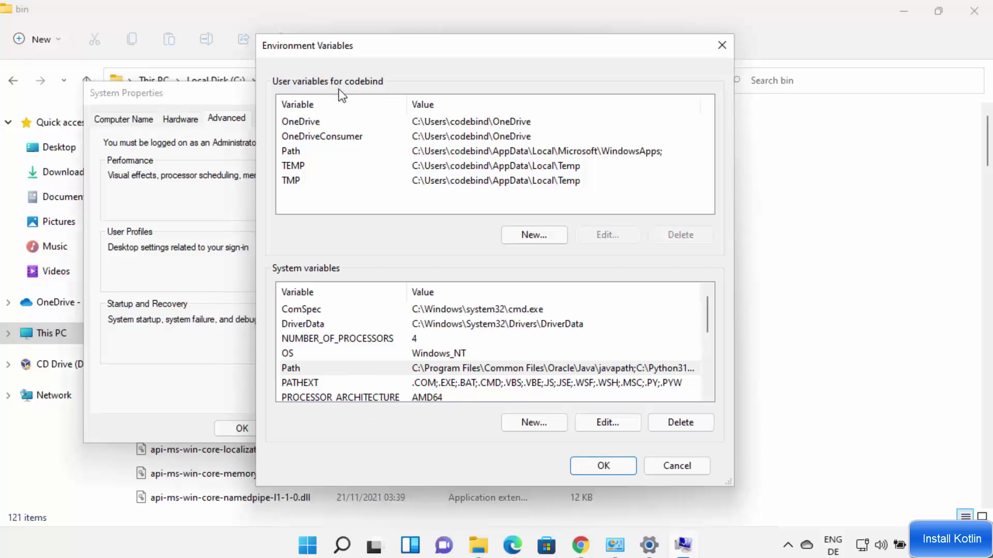
left_click(520, 234)
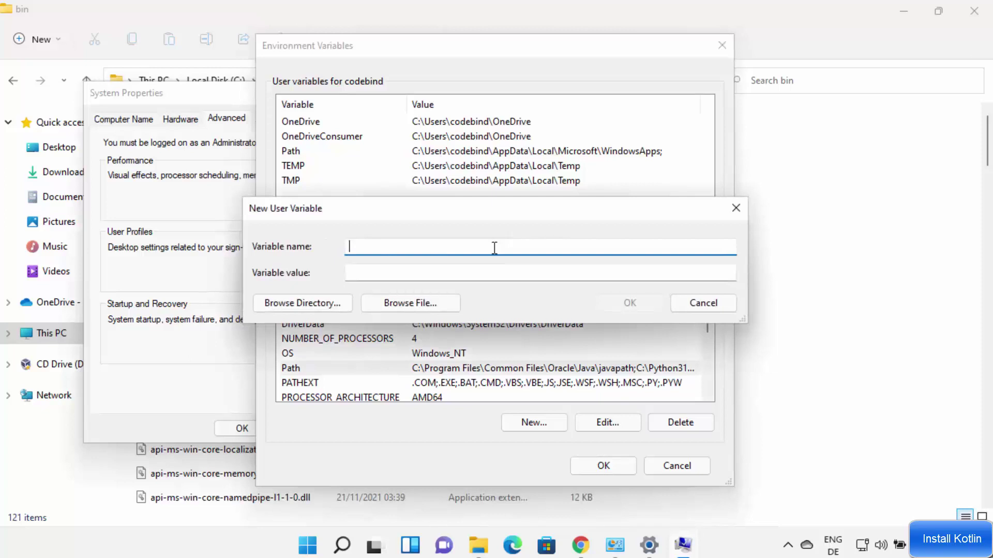
type("JAVA_HOME")
left_click_drag(351, 248, 406, 243)
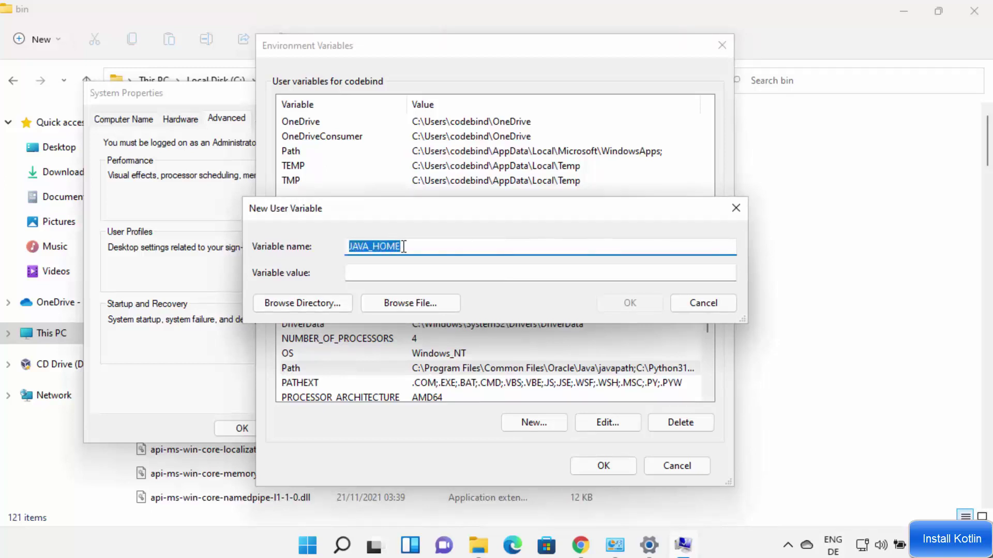
left_click(257, 555)
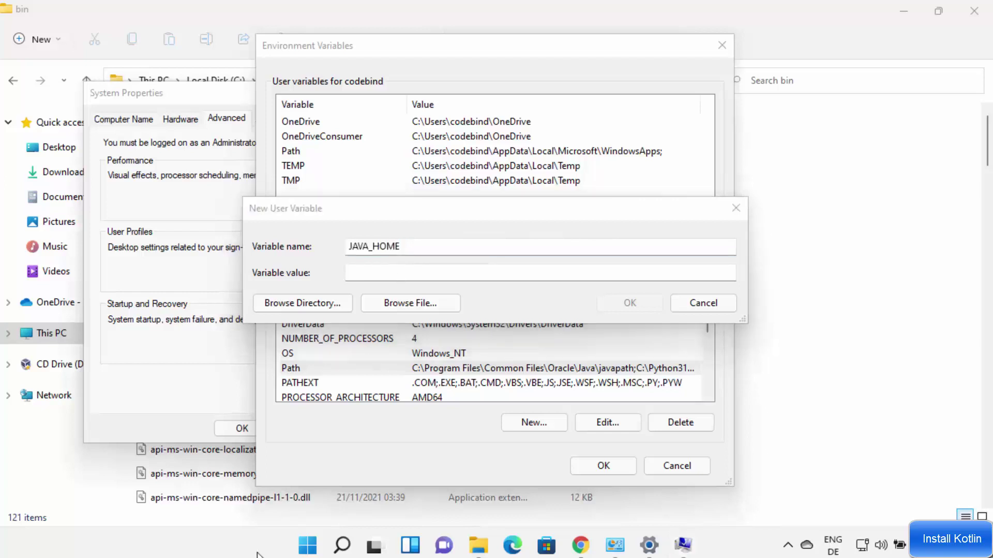
Go back to the jdk-17.0.1 folder in File Explorer and copy its path C:\Program Files\Java\jdk-17.0.1.
left_click(478, 546)
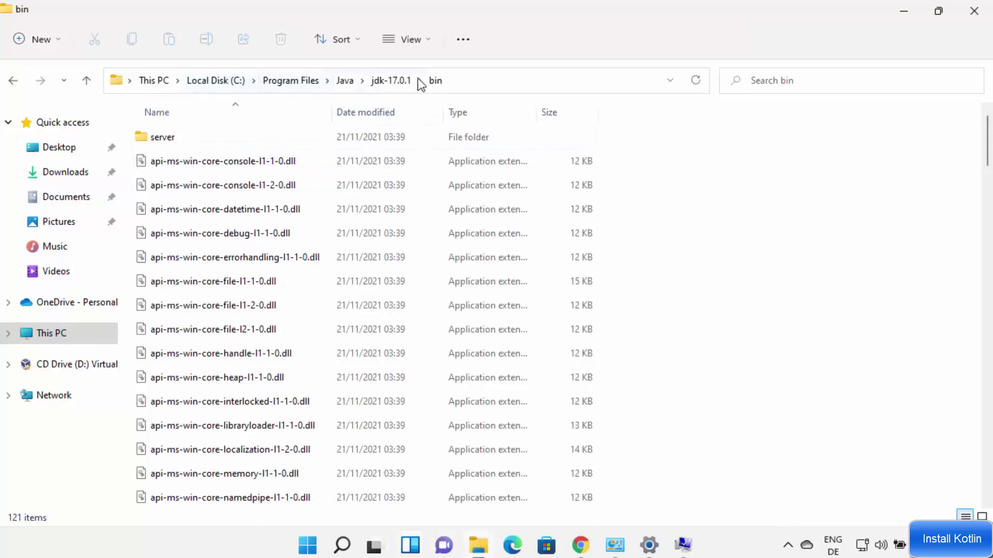
left_click(387, 82)
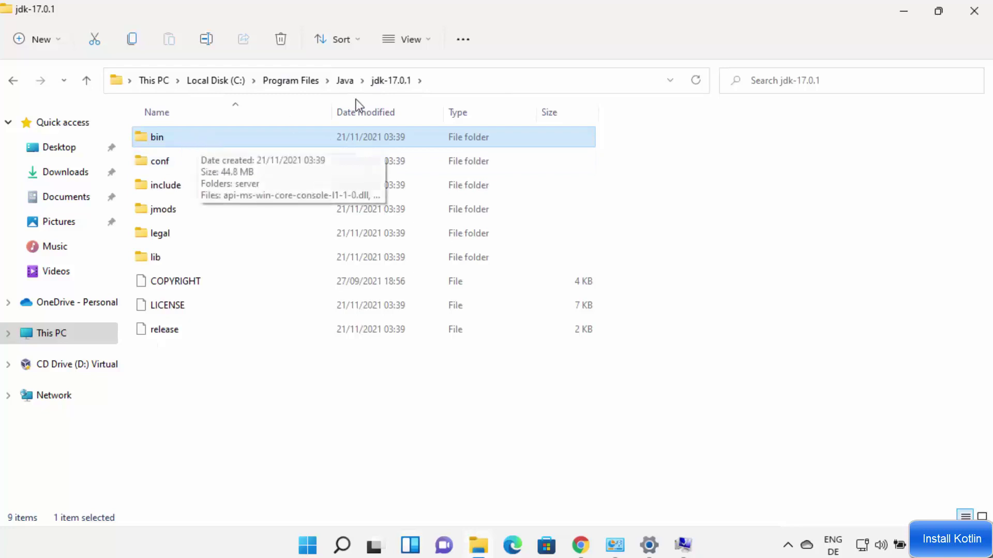
left_click(454, 83)
key("ctrl+c")
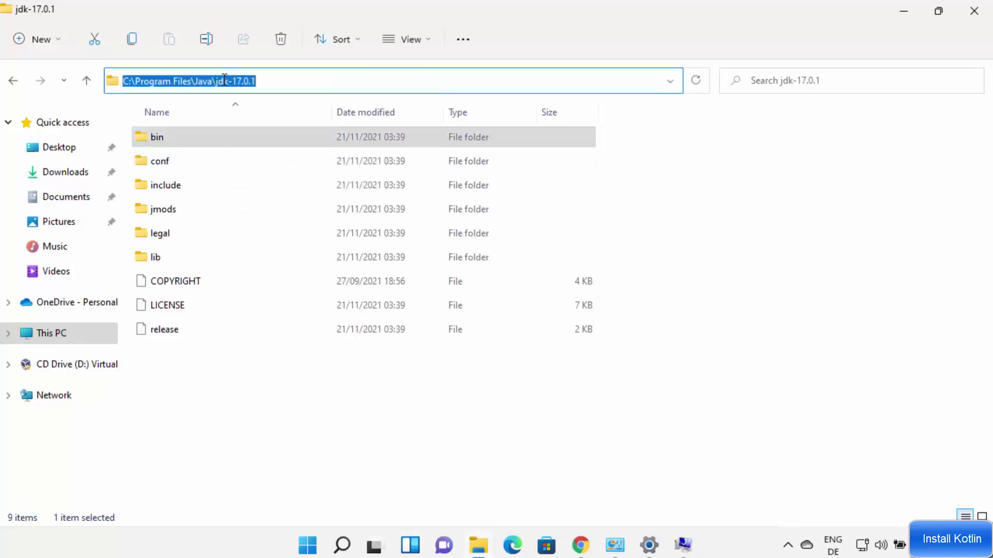
left_click(265, 81)
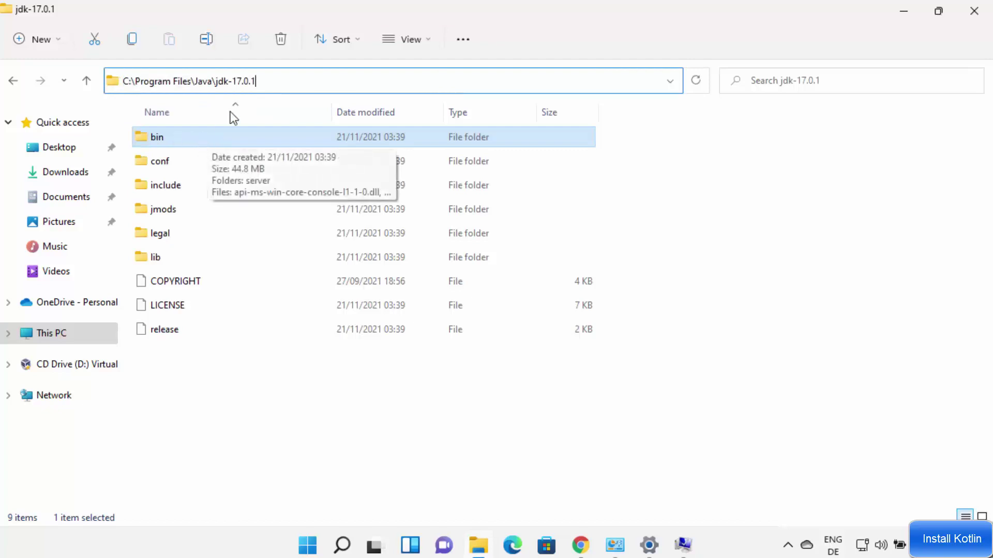
Set the JAVA_HOME variable value to C:\Program Files\Java\jdk-17.0.1 and create the variable.
left_click(683, 546)
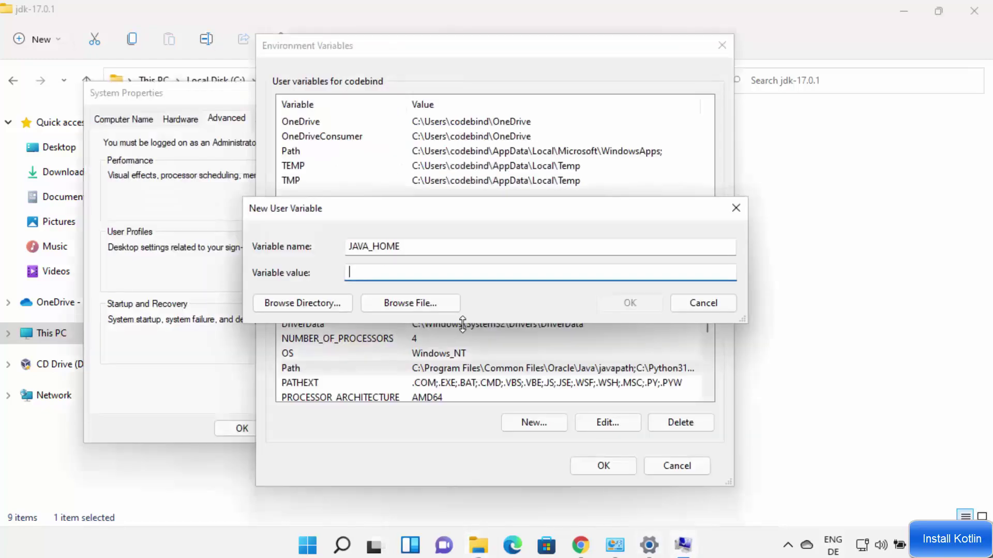
key("ctrl+v")
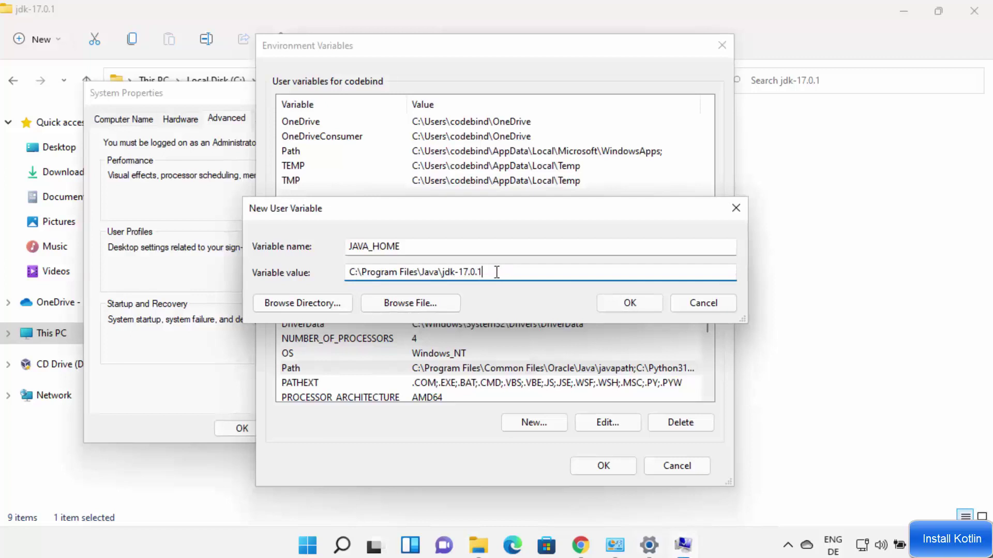
left_click_drag(496, 272, 346, 272)
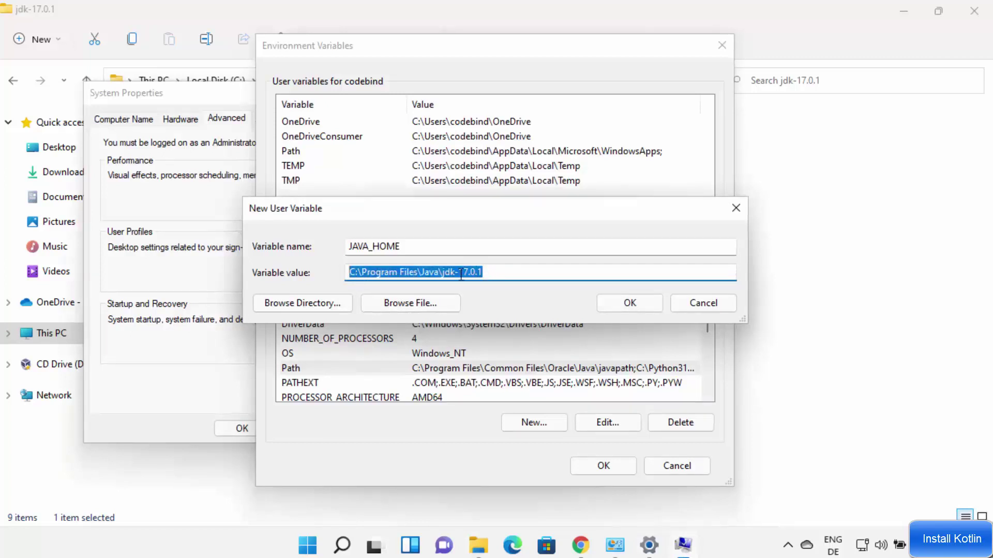
left_click(628, 305)
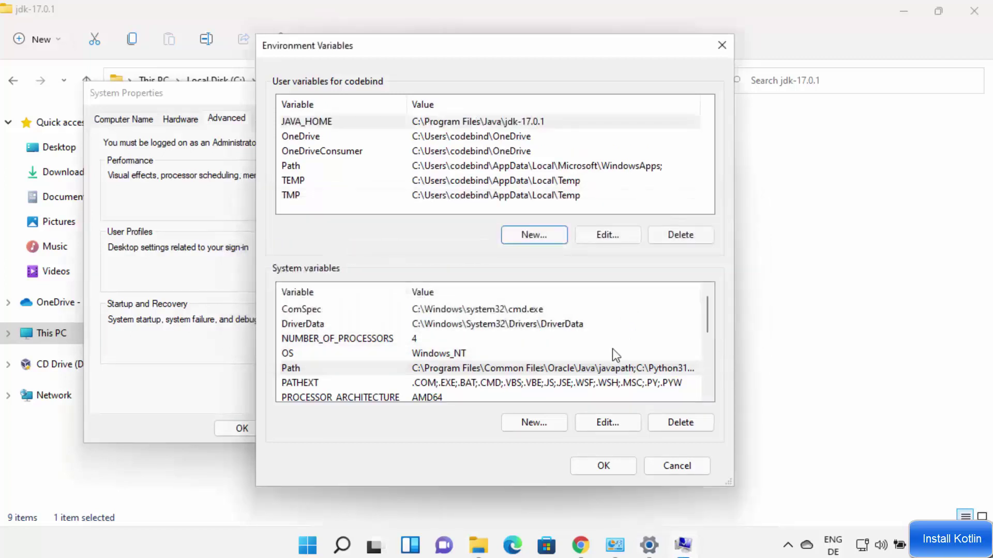
Save the environment variable changes, accept System Properties, and close the remaining open windows, including the leftover Environment Variables dialog.
left_click(614, 466)
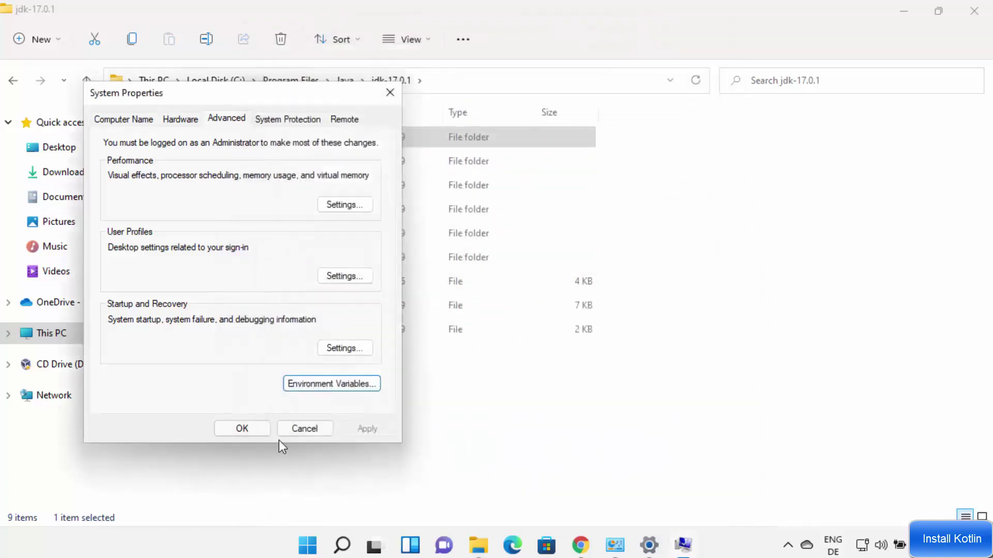
left_click(259, 429)
left_click(972, 15)
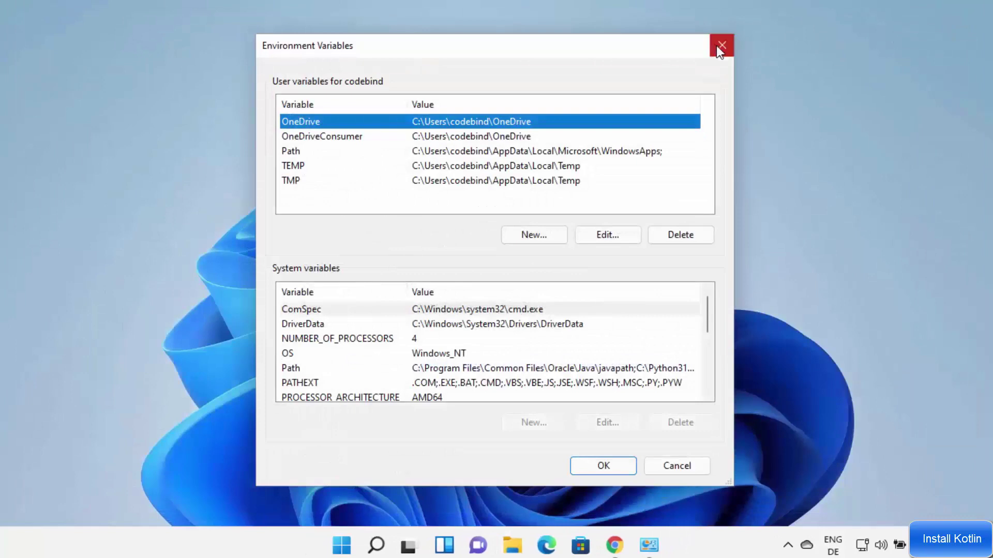
left_click(721, 46)
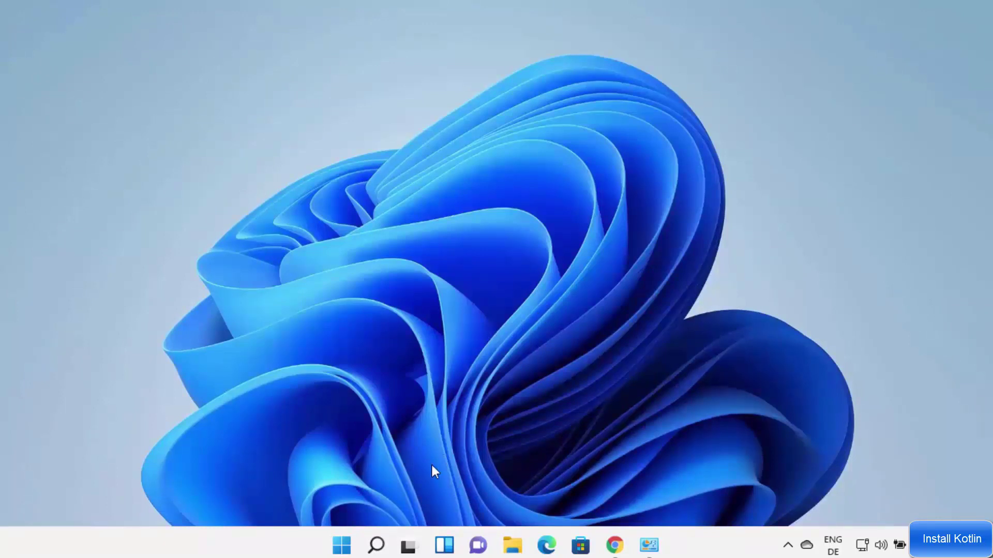
Search Windows for "cmd", open Command Prompt, and run java -version to check the Java installation.
left_click(378, 549)
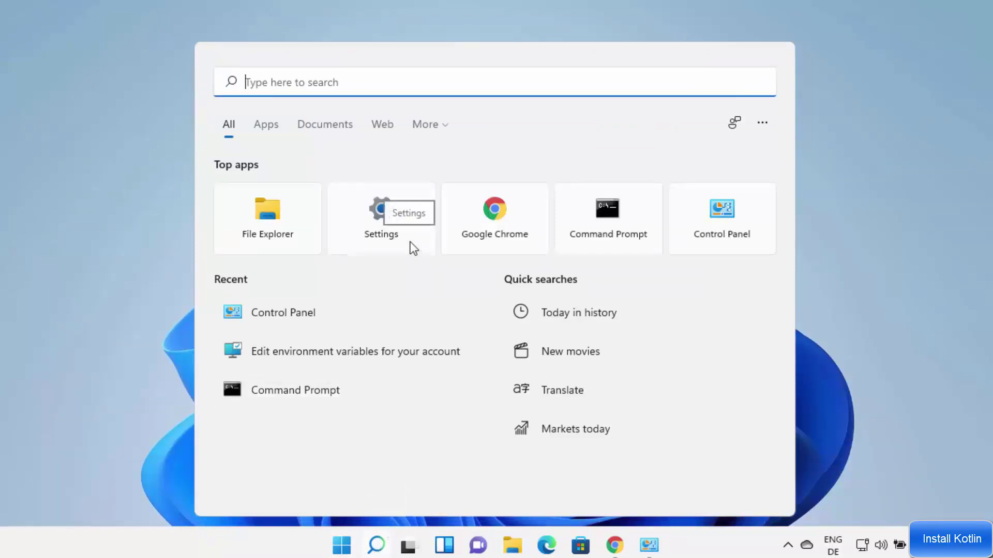
type("cmd")
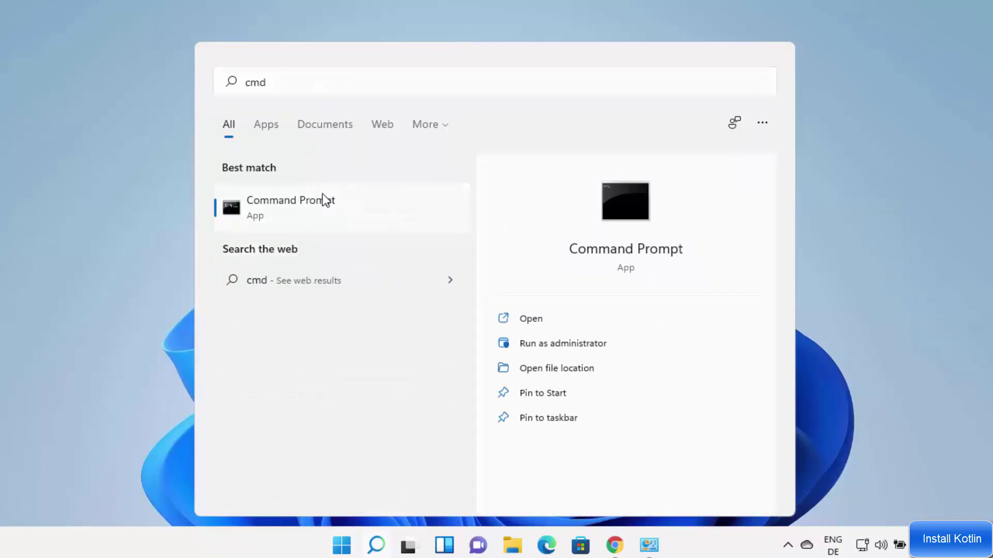
left_click(323, 195)
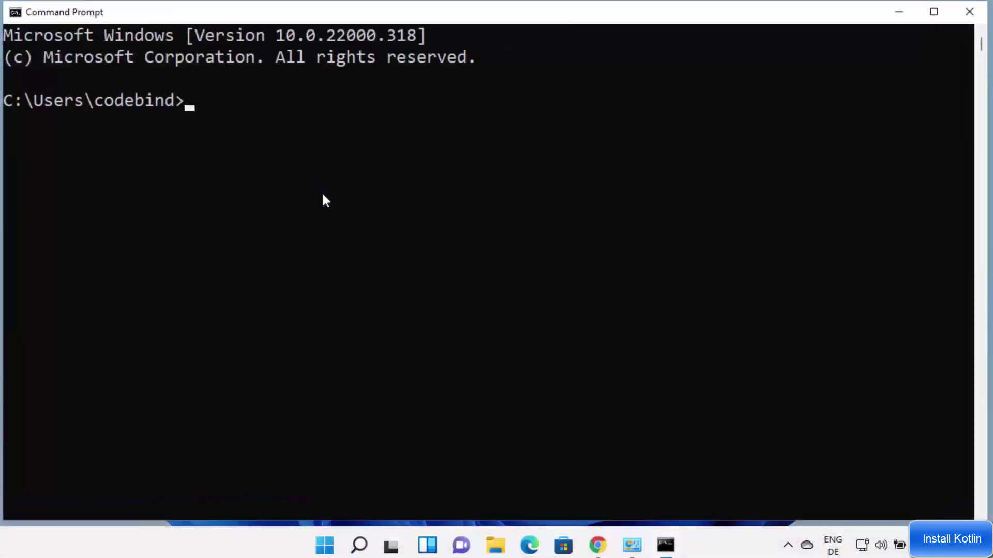
type("java -")
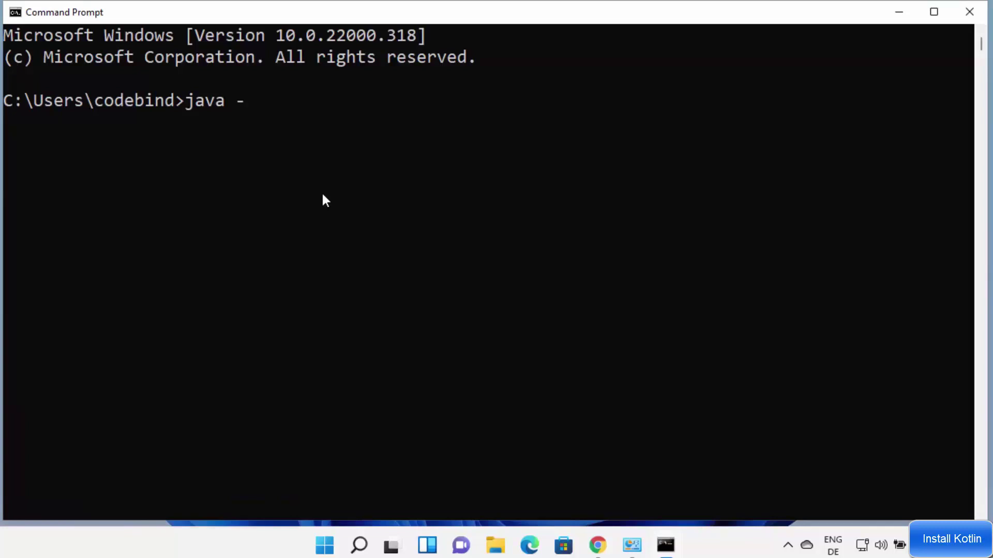
type("version")
key("Return")
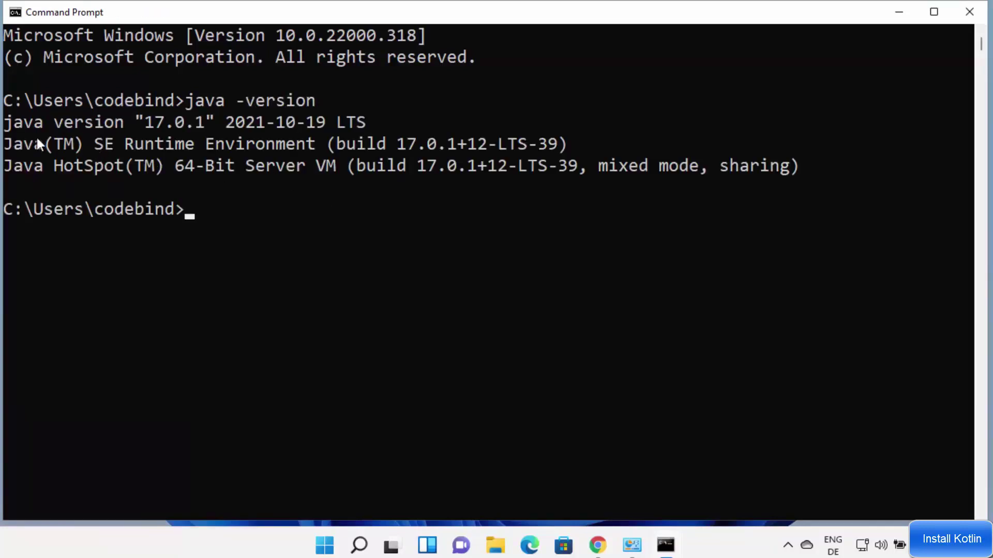
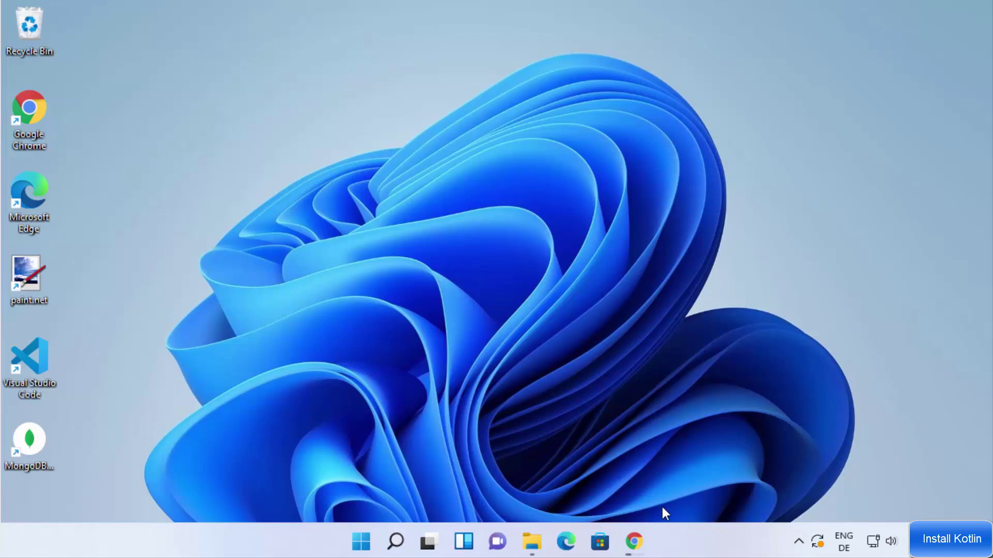
Switch to Chrome, open the Kotlin Programming Language site from the search results, and go to its Get started documentation.
mouse_move(639, 538)
left_click(725, 481)
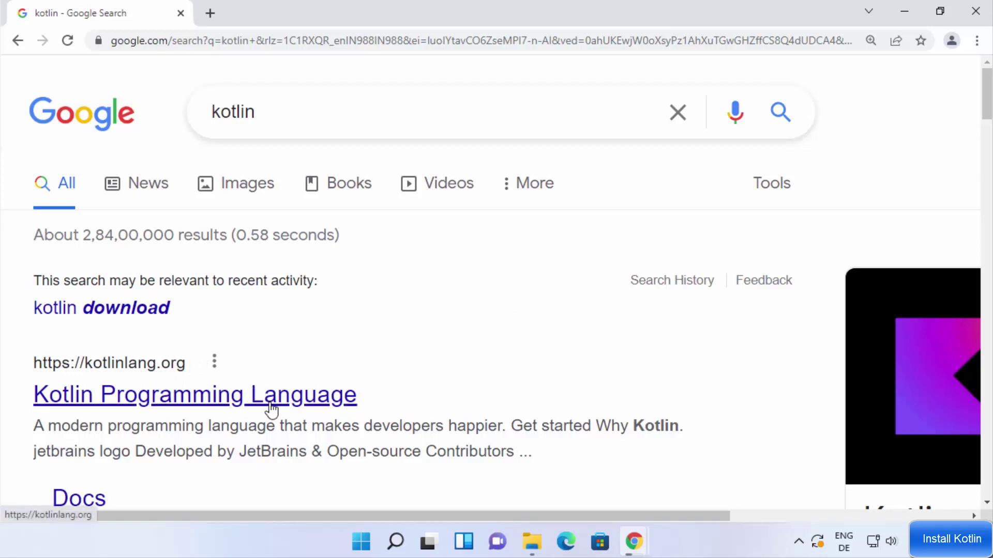
left_click(295, 403)
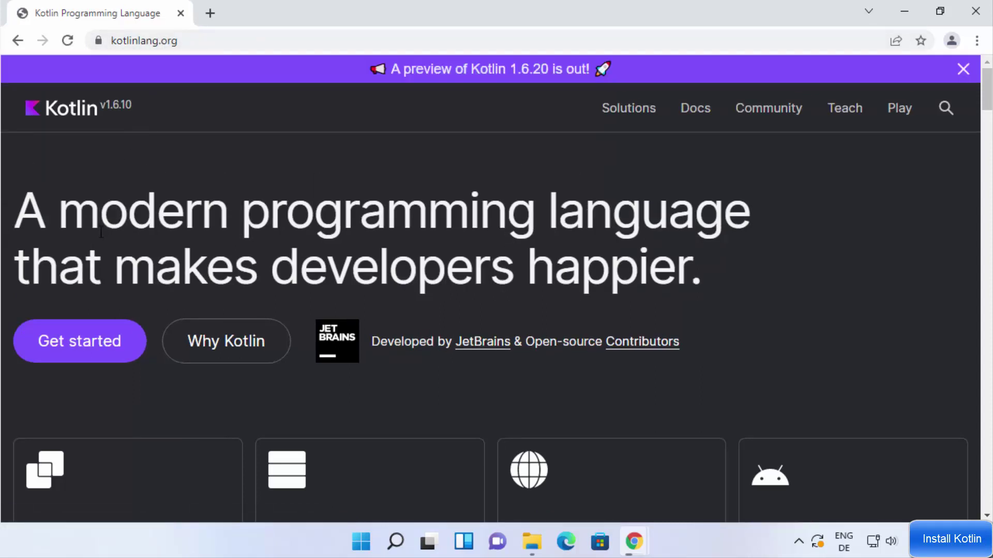
left_click(87, 350)
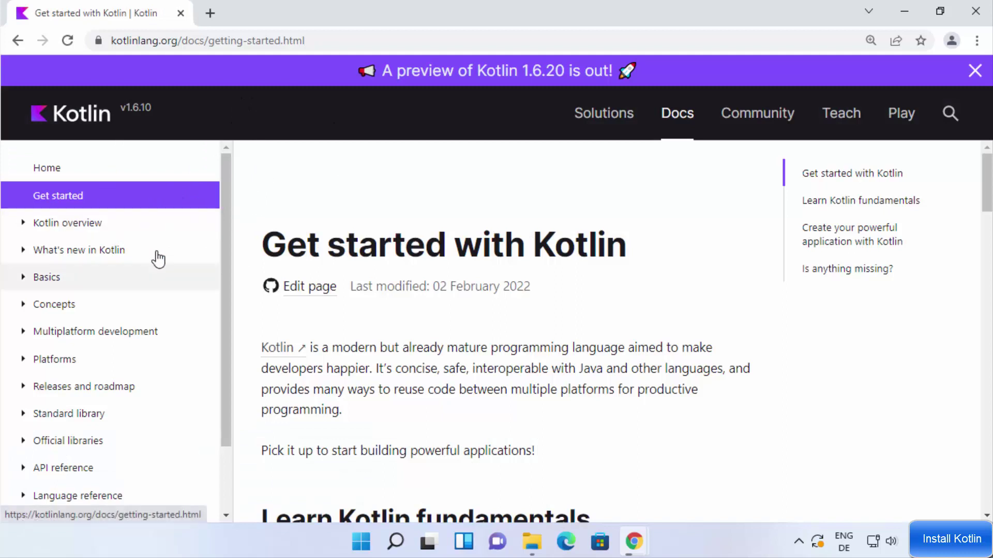
In the Kotlin docs, expand Tools and Compiler, and open the Command-line compiler page.
scroll(143, 256, "down", 2)
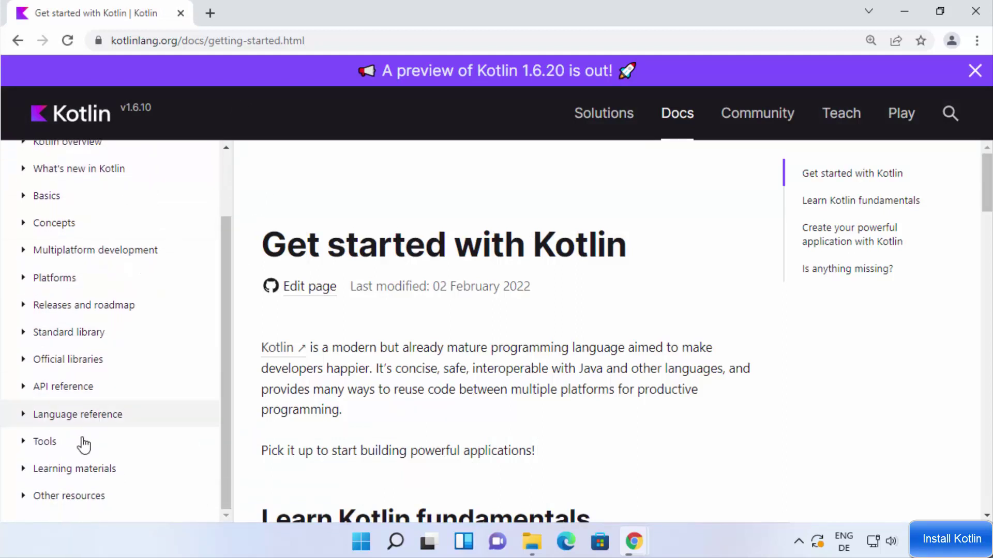
left_click(52, 443)
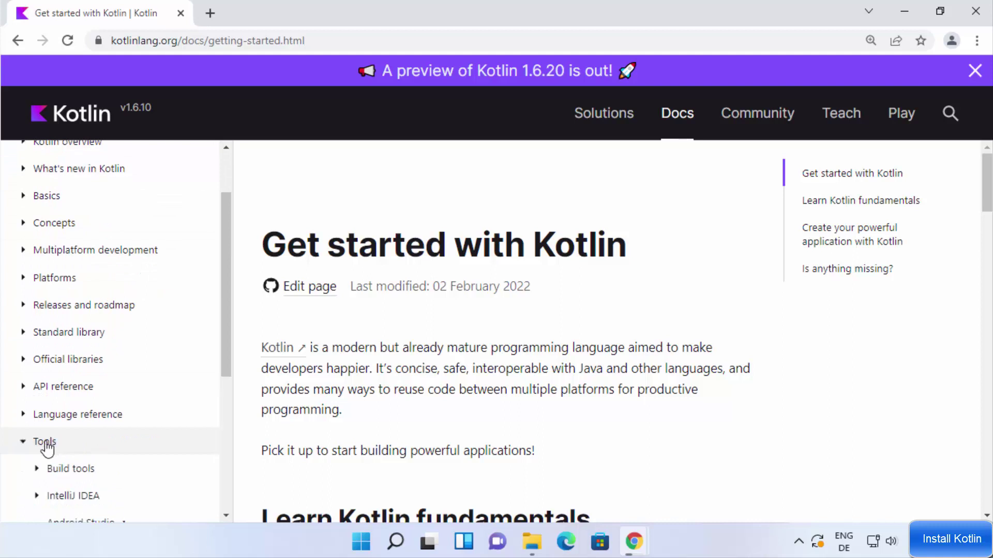
scroll(129, 404, "down", 2)
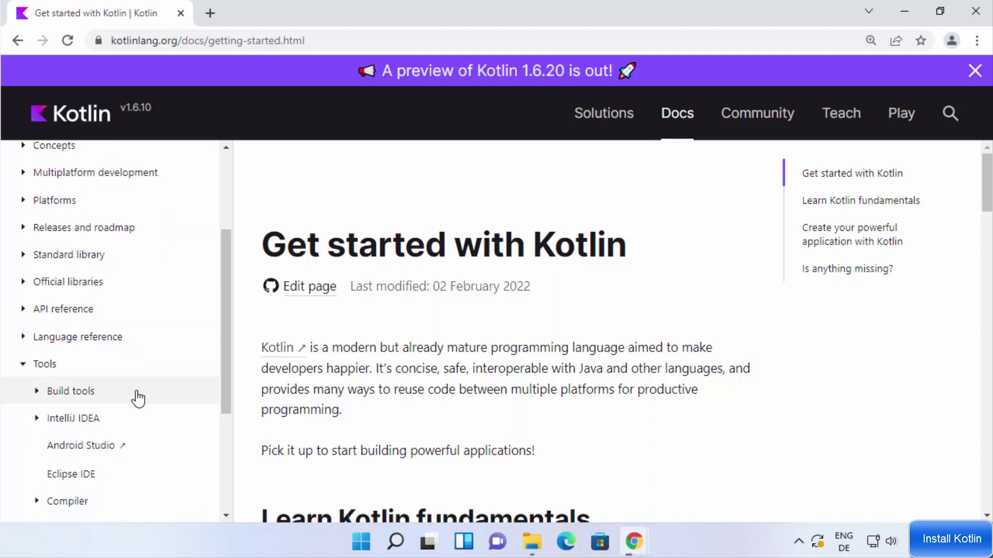
scroll(137, 393, "down", 2)
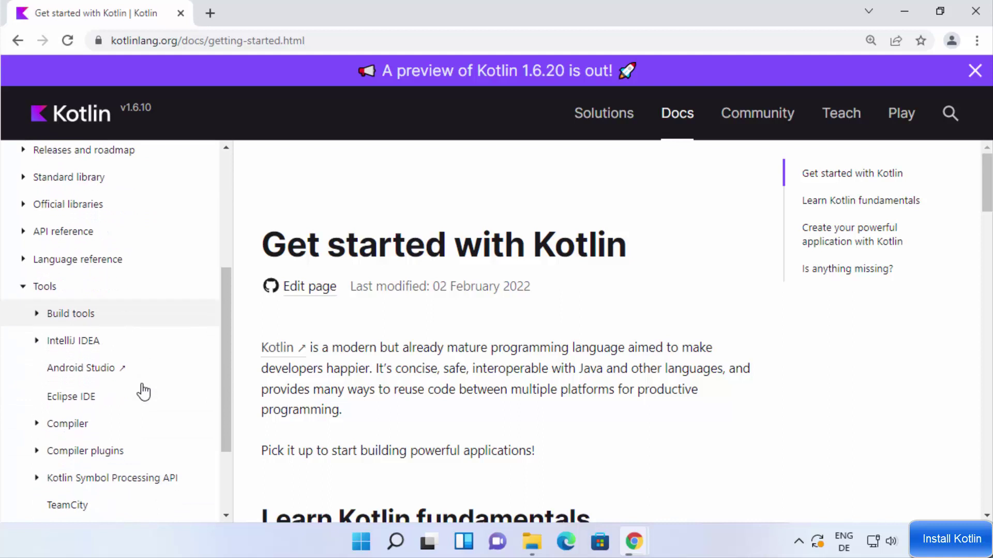
left_click(75, 427)
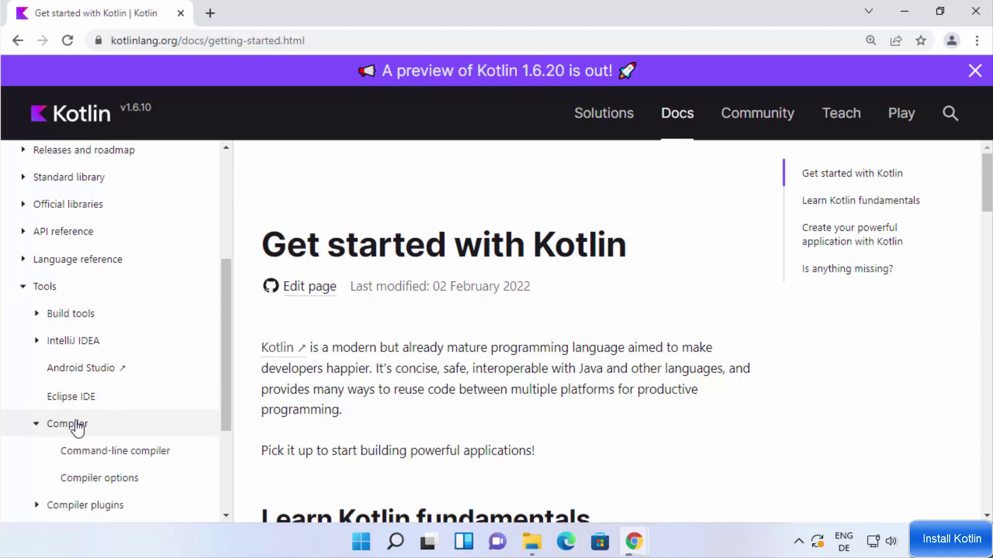
left_click(118, 455)
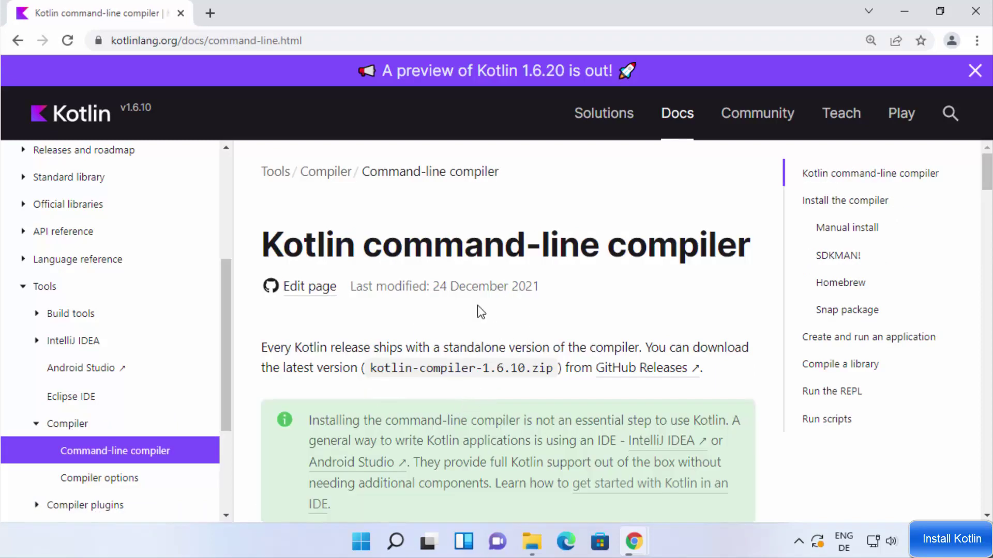
Read the note about installing the command-line compiler and open the GitHub Releases page linked for kotlin-compiler-1.6.10.zip.
scroll(519, 288, "down", 2)
scroll(520, 293, "down", 1)
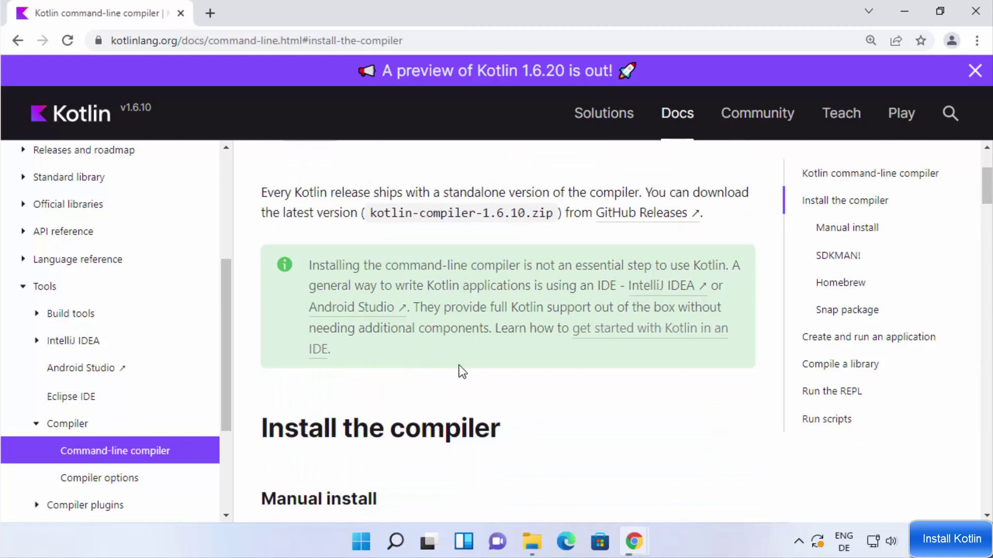
scroll(458, 365, "up", 1)
left_click_drag(327, 353, 409, 428)
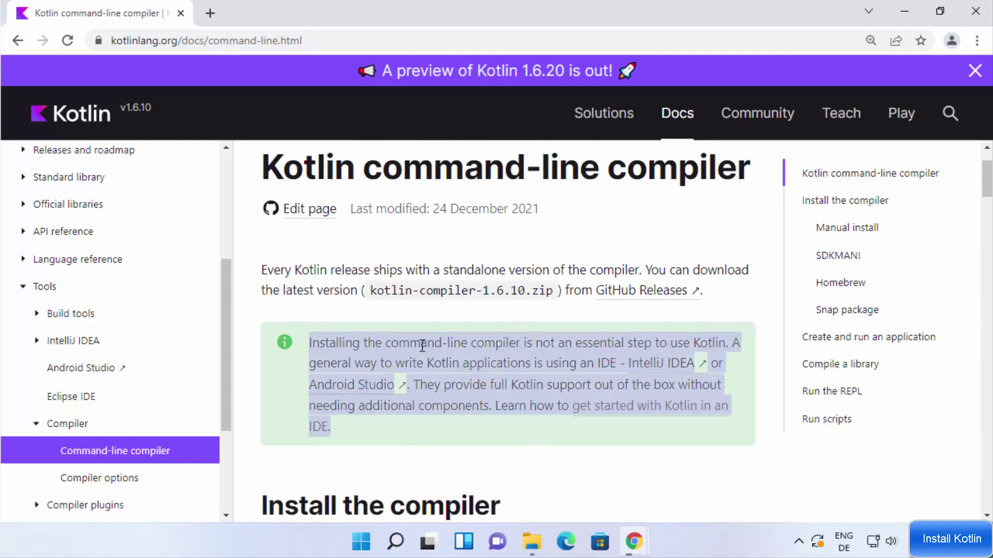
double_click(479, 344)
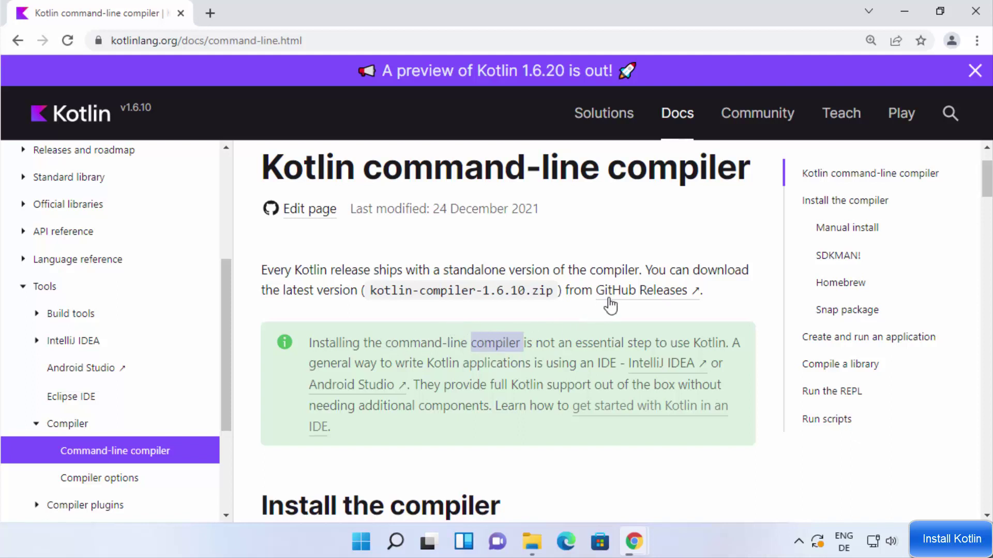
left_click(634, 292)
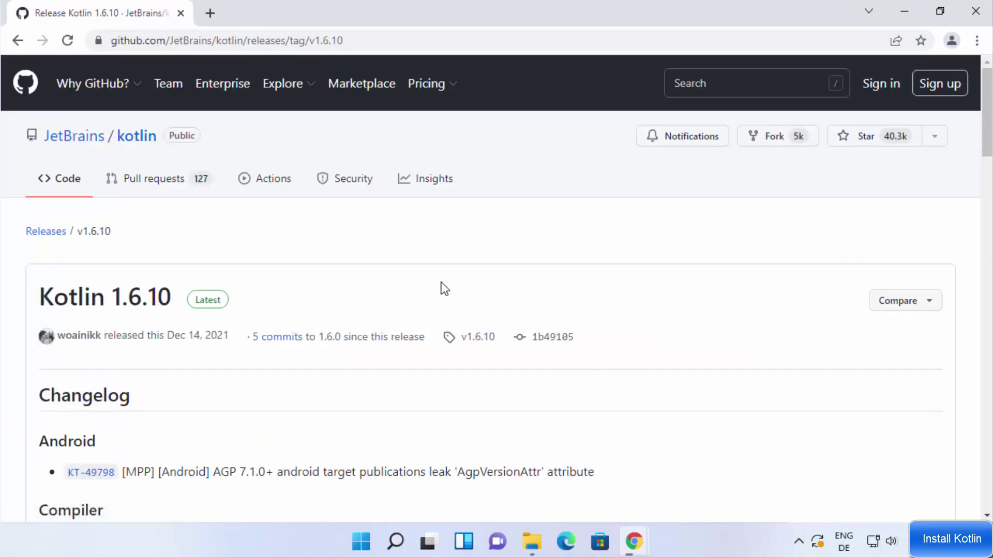
Check the Kotlin 1.6.10 release and download kotlin-compiler-1.6.10.zip from its assets.
scroll(283, 283, "down", 5)
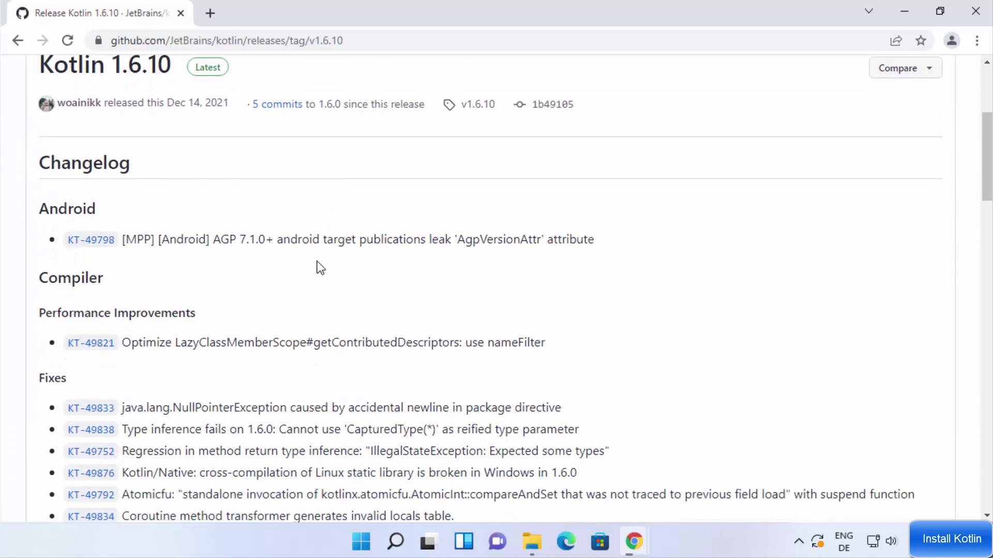
scroll(317, 262, "up", 2)
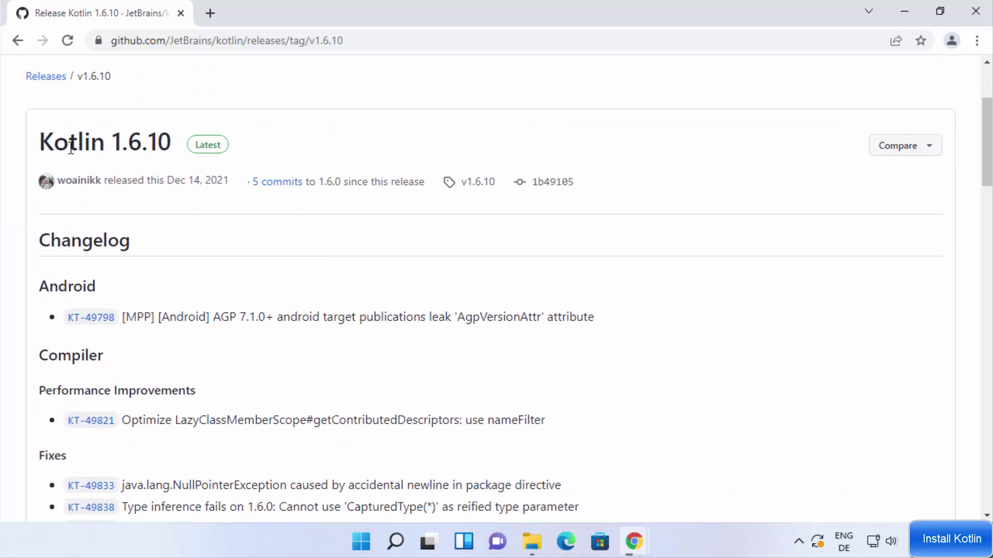
left_click_drag(43, 142, 172, 143)
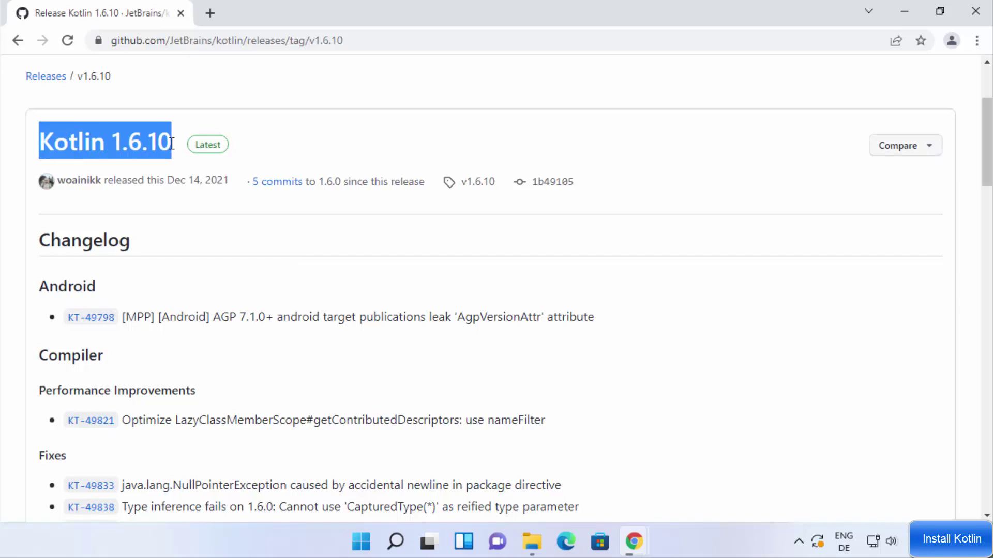
left_click(145, 147)
scroll(249, 221, "down", 9)
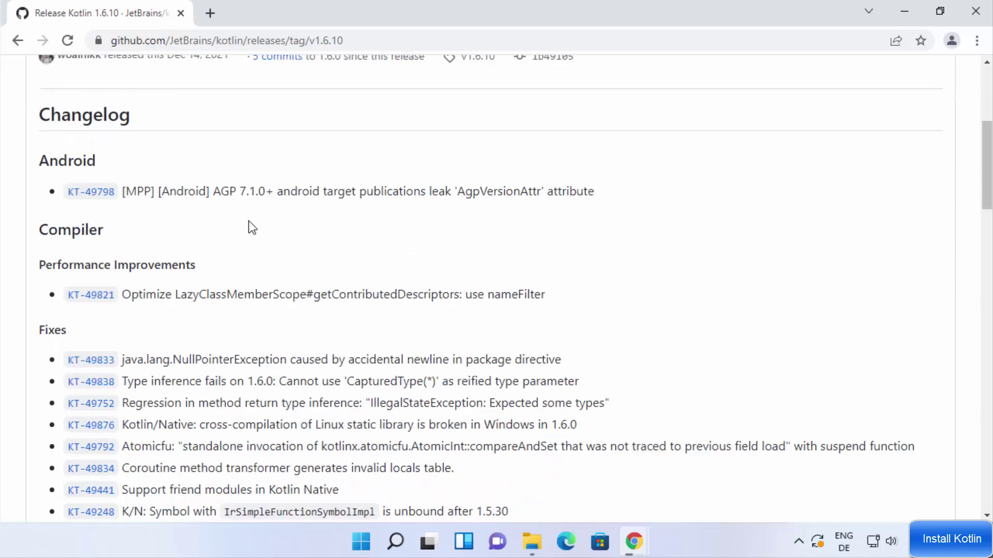
scroll(249, 220, "down", 12)
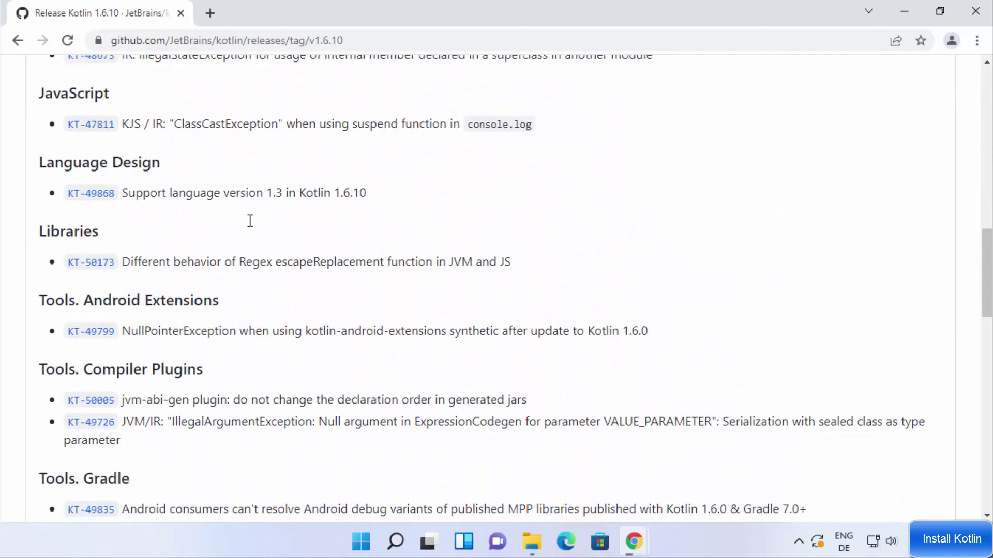
scroll(250, 221, "down", 6)
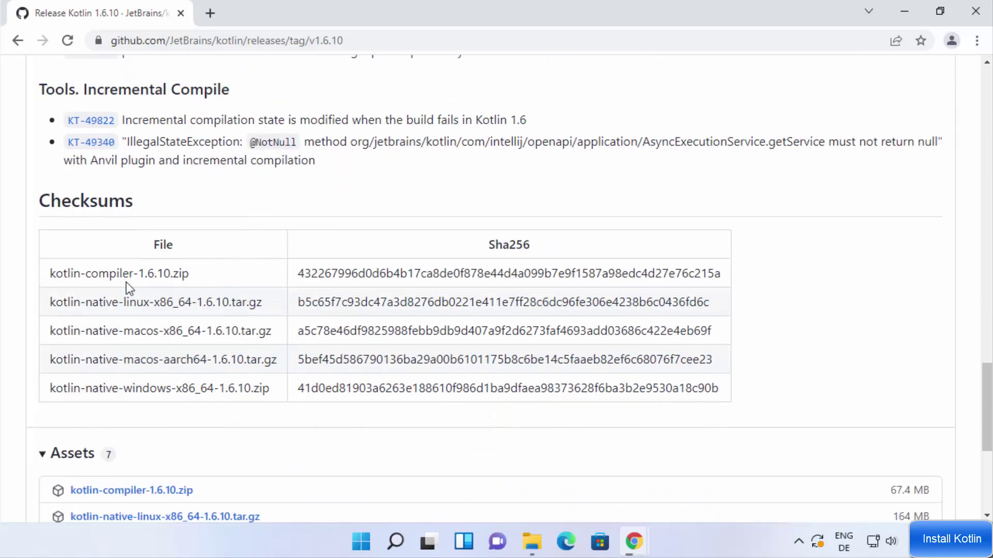
scroll(207, 347, "down", 3)
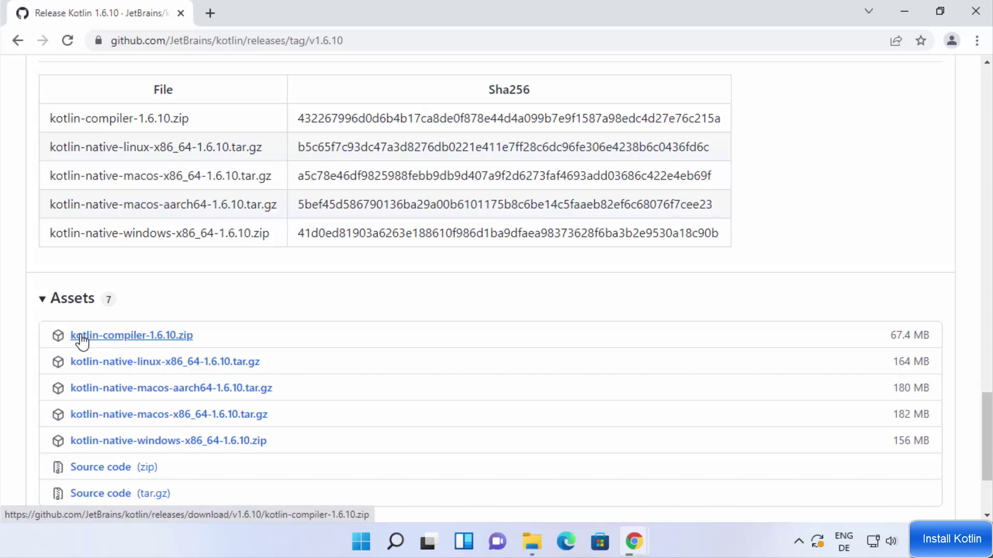
left_click(169, 337)
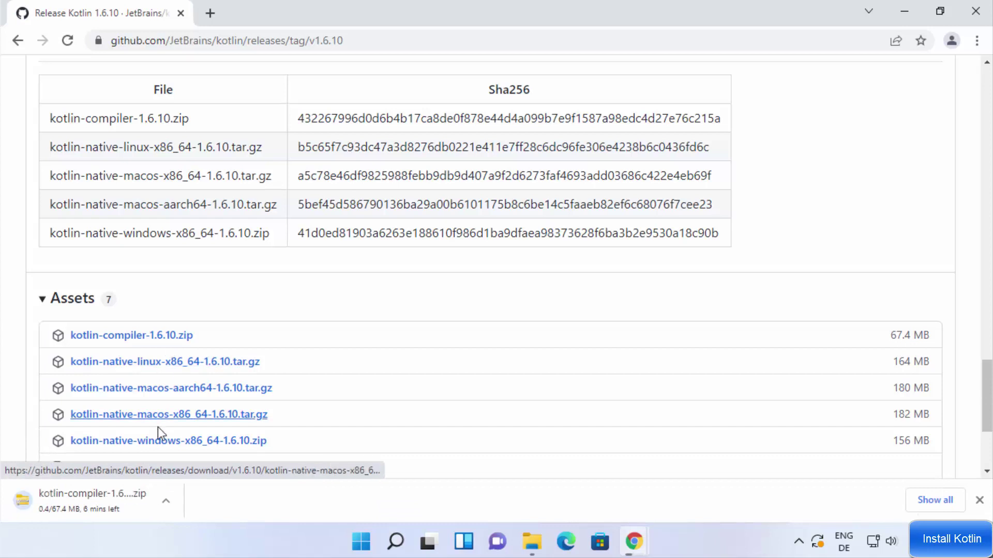
Show the downloaded kotlin-compiler-1.6.10.zip in its folder and maximize the File Explorer window.
left_click(167, 502)
left_click(189, 446)
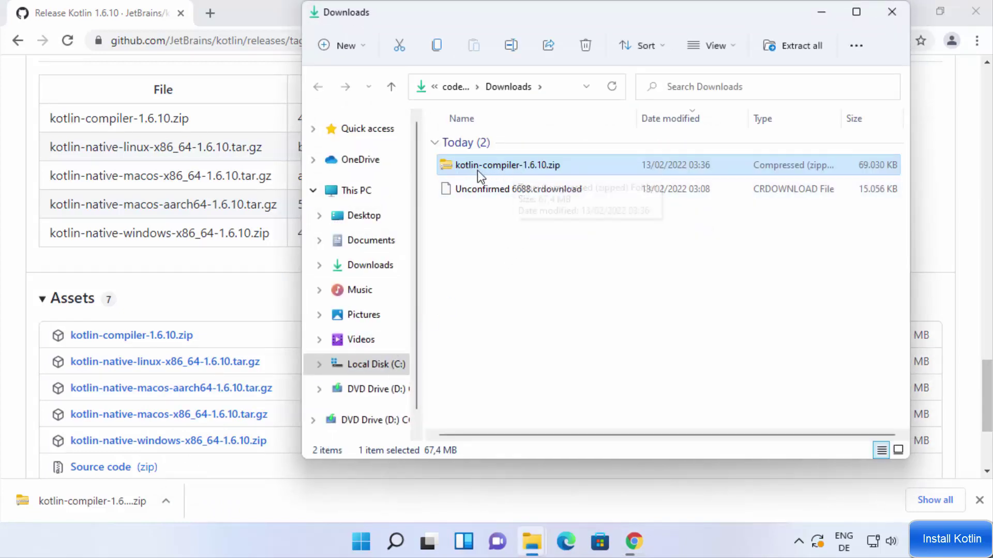
left_click(859, 13)
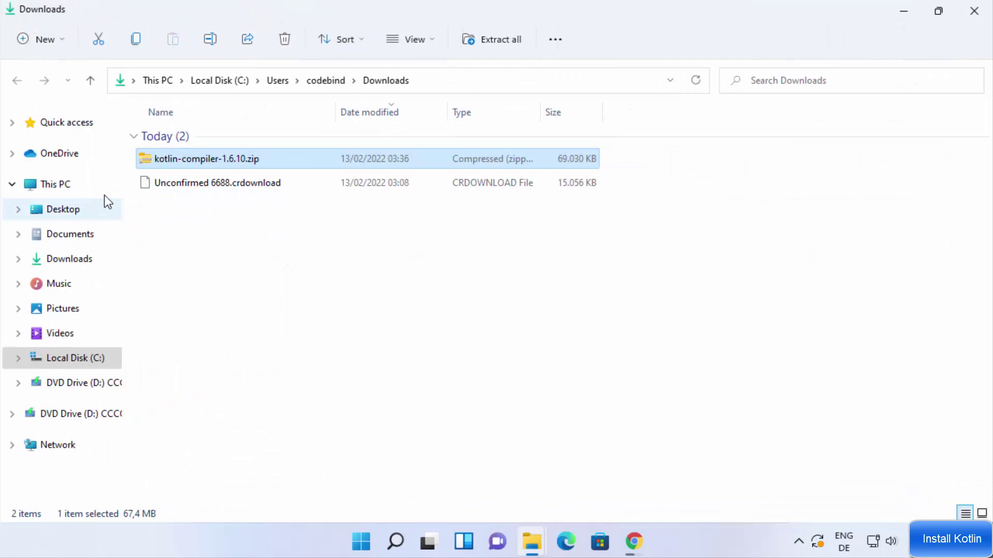
Extract kotlin-compiler-1.6.10.zip to the default kotlin-compiler-1.6.10 folder in Downloads and close the extracted-files window.
right_click(248, 165)
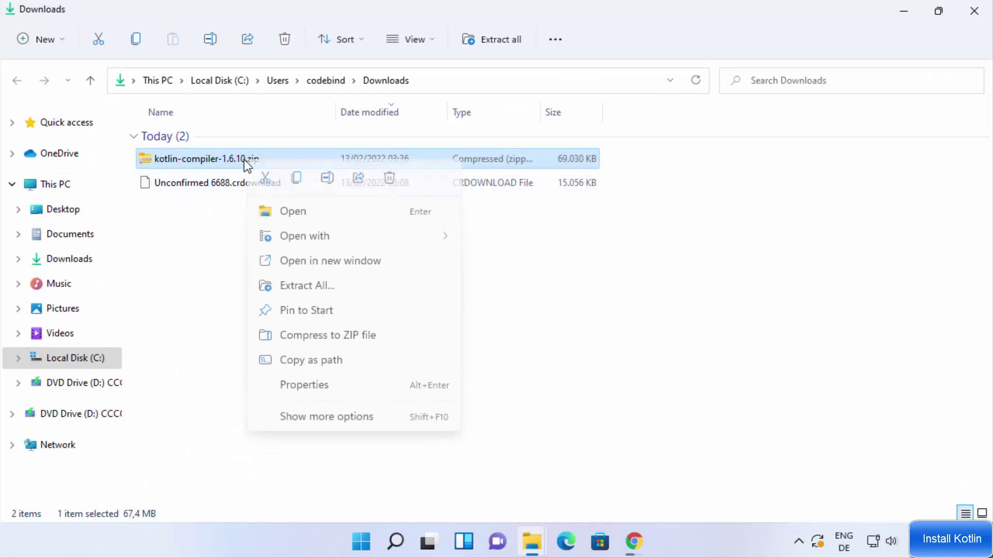
left_click(303, 288)
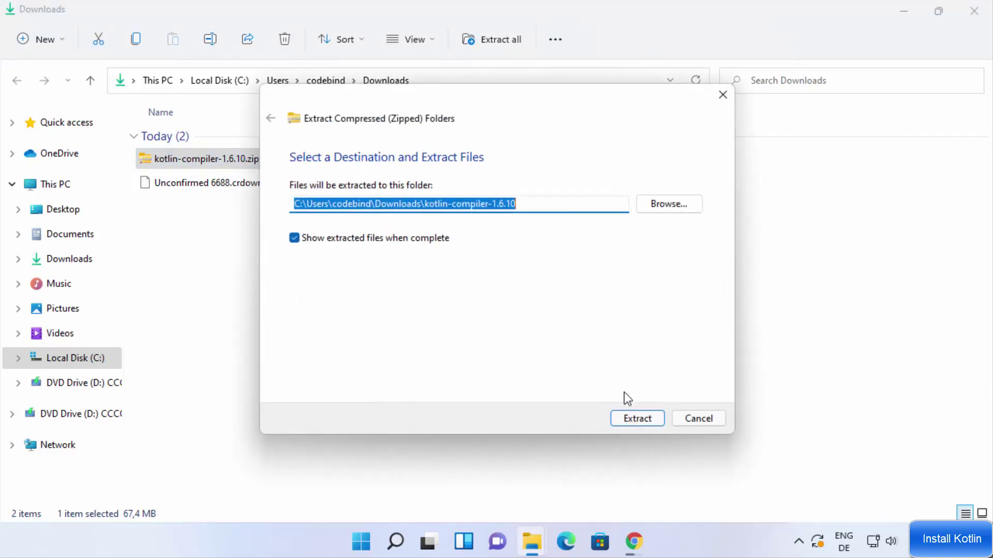
left_click(632, 419)
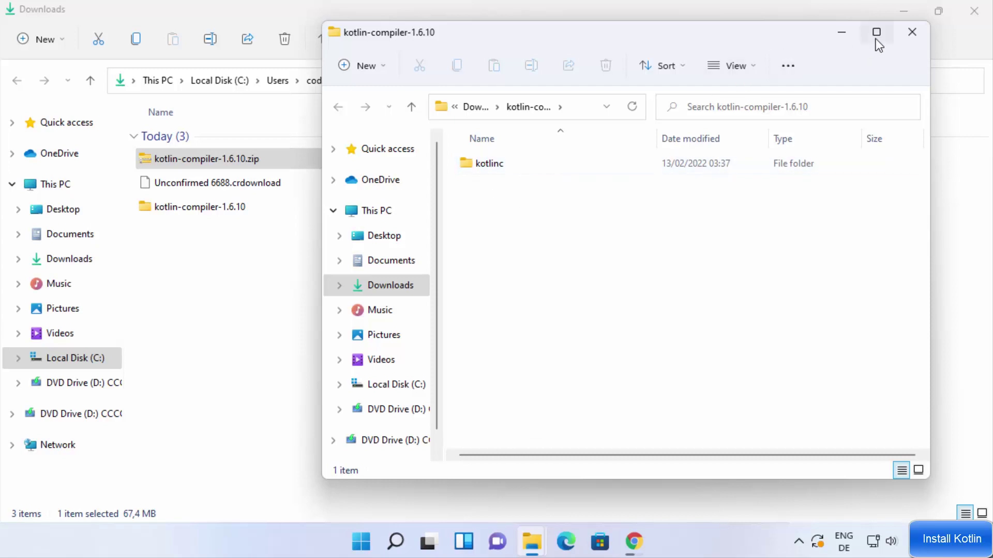
left_click(910, 33)
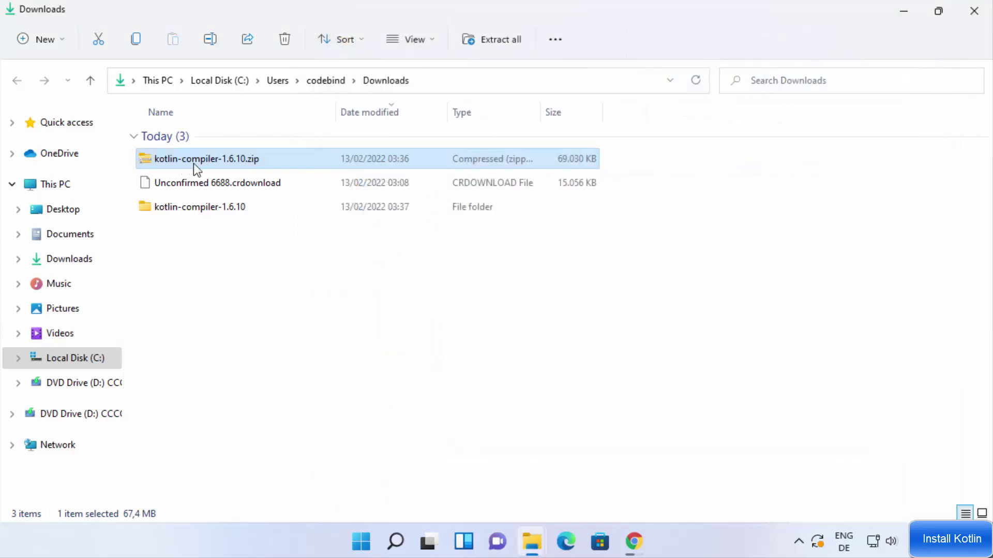
Inspect the kotlinc folder inside the extracted kotlin-compiler-1.6.10 folder, return to its parent, and cut kotlinc.
double_click(214, 209)
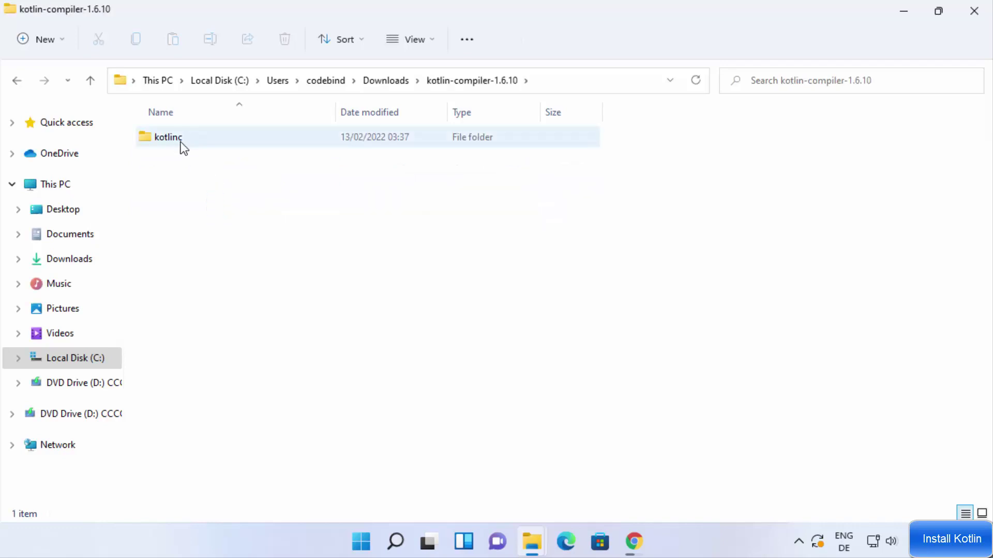
double_click(175, 140)
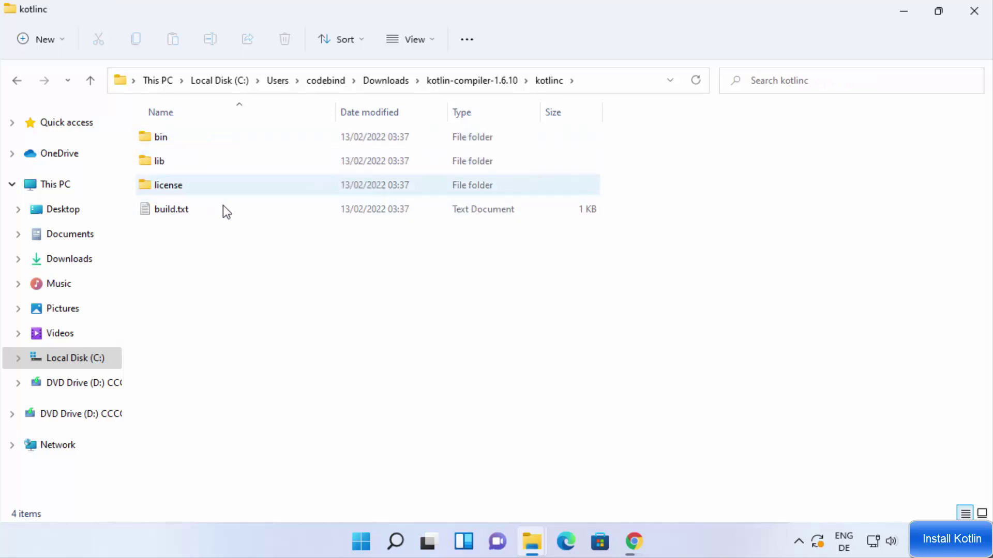
left_click(456, 81)
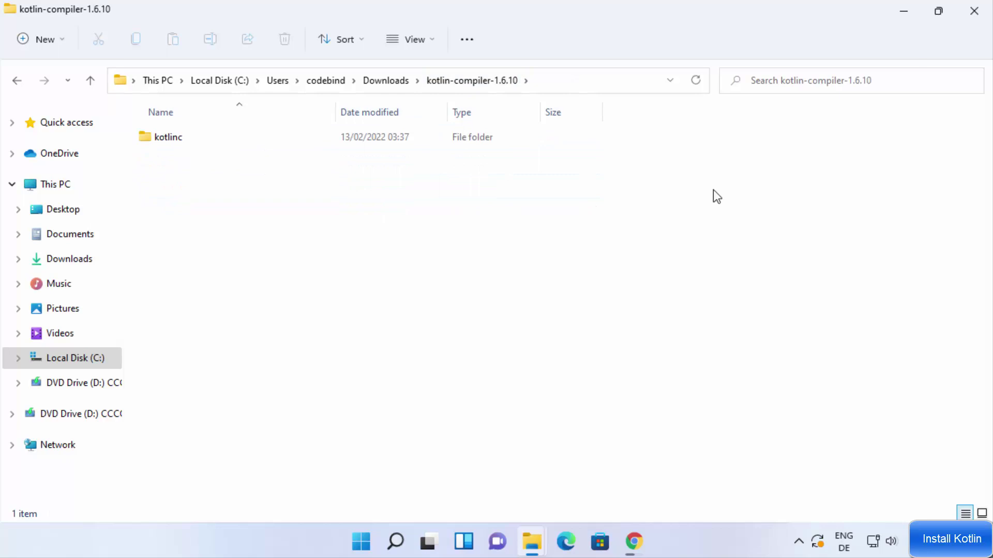
left_click(202, 143)
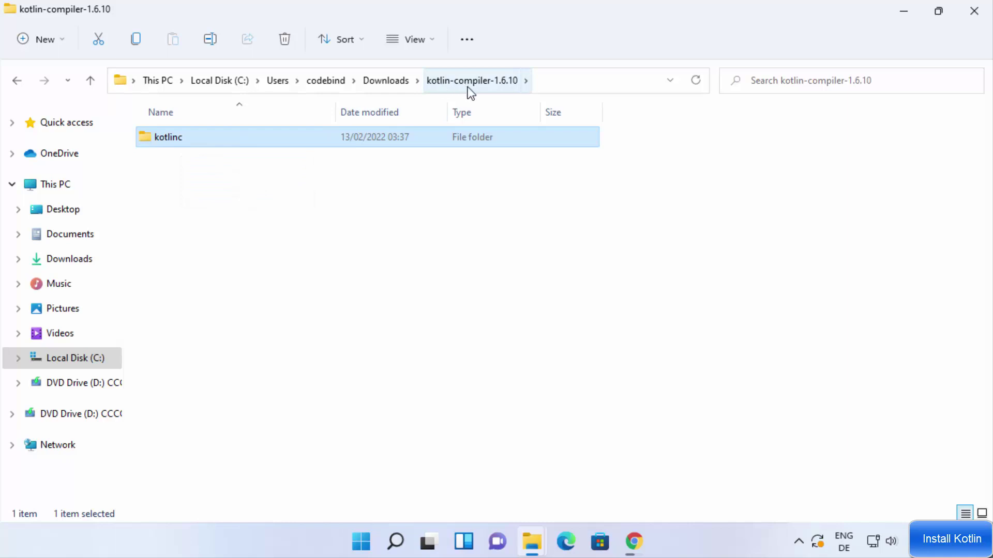
right_click(217, 138)
left_click(237, 152)
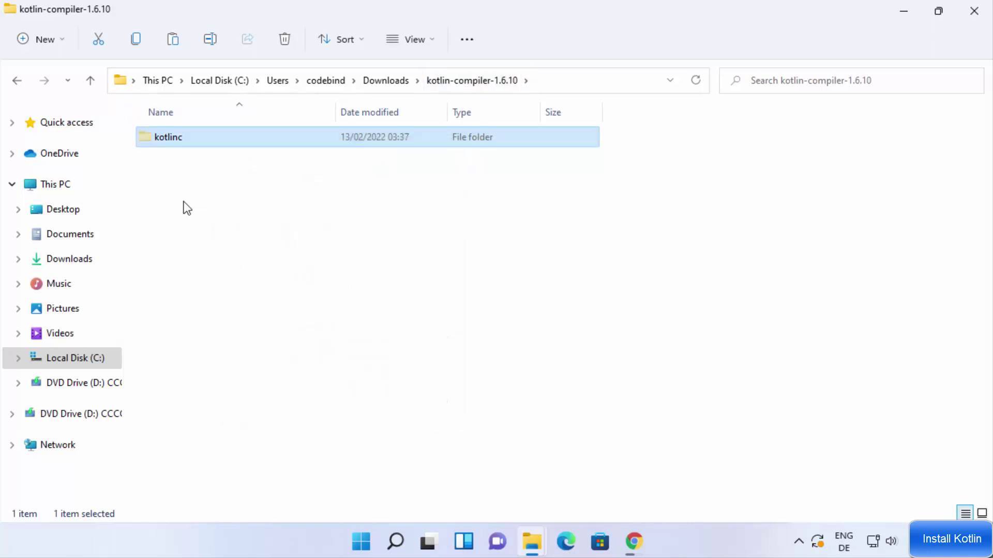
Paste the kotlinc folder into the root of Local Disk (C:).
left_click(96, 365)
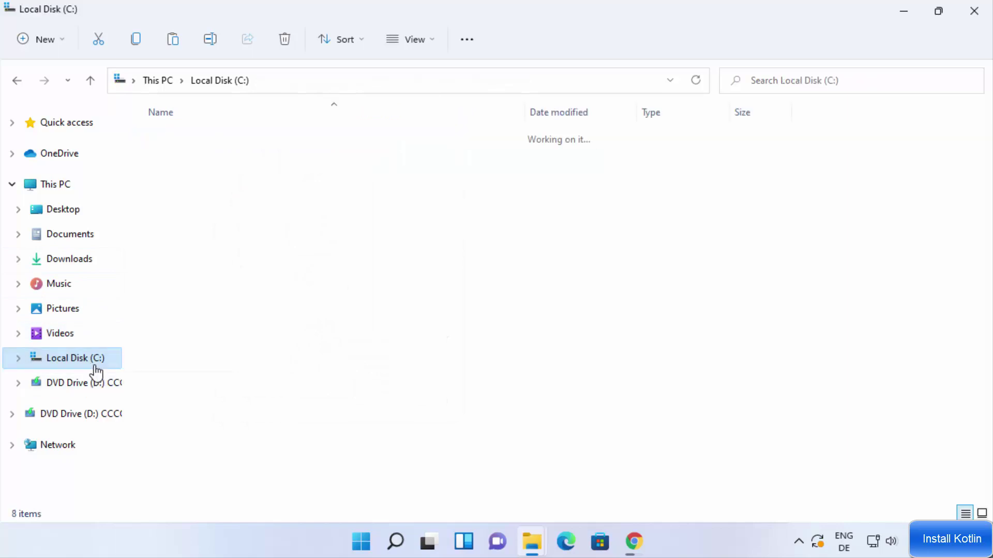
right_click(197, 370)
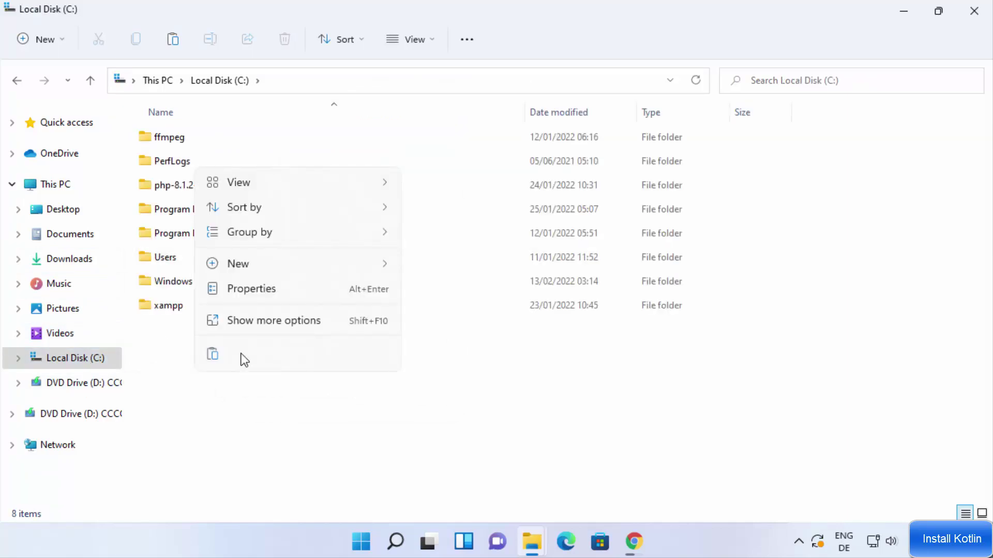
left_click(215, 354)
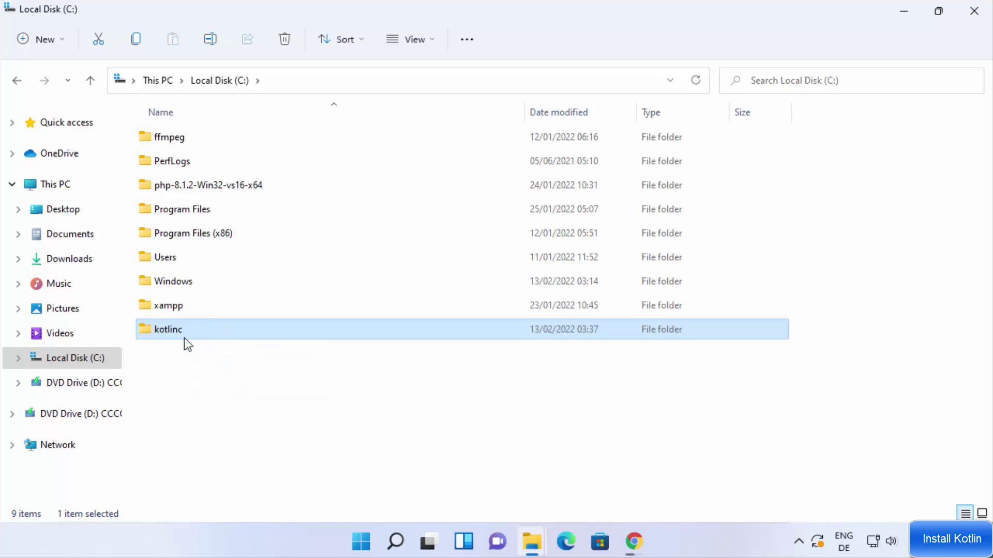
Open the bin folder inside C:\kotlinc and copy its full path, C:\kotlinc\bin.
left_click(236, 394)
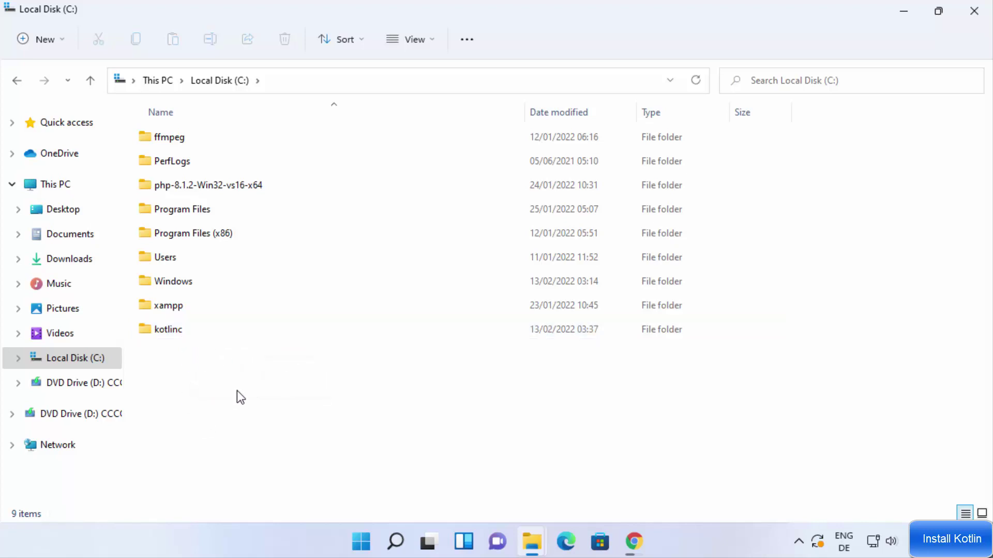
left_click(331, 82)
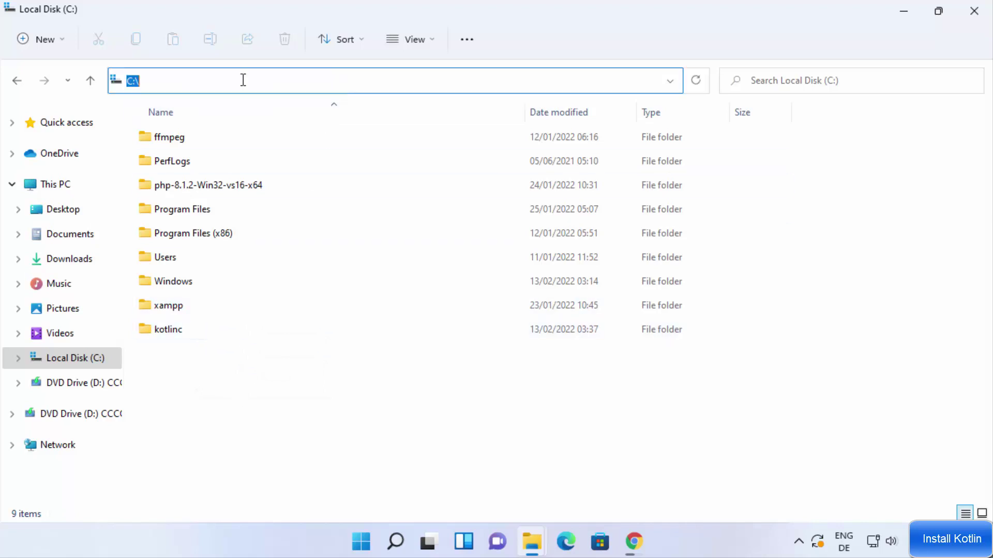
left_click(233, 372)
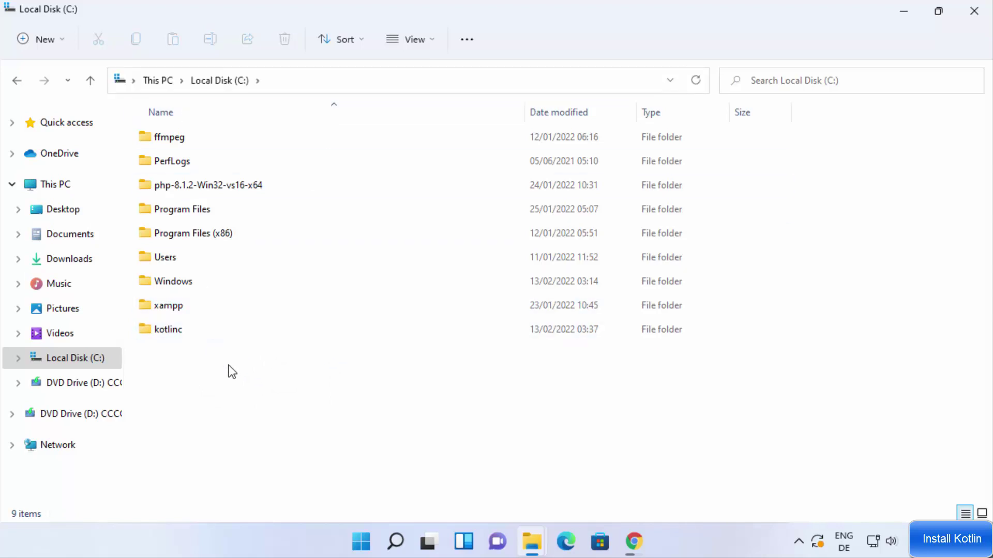
mouse_move(204, 333)
double_click(193, 331)
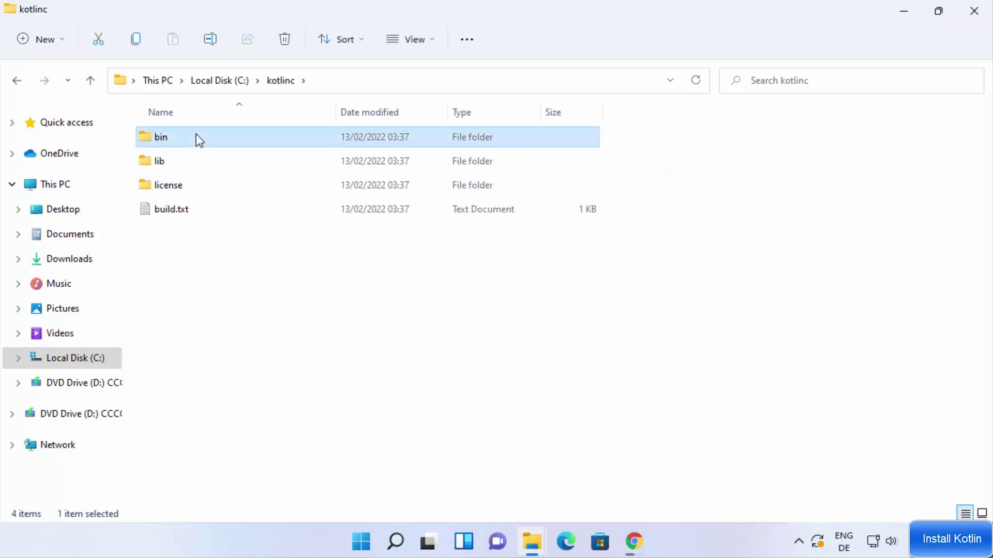
double_click(196, 134)
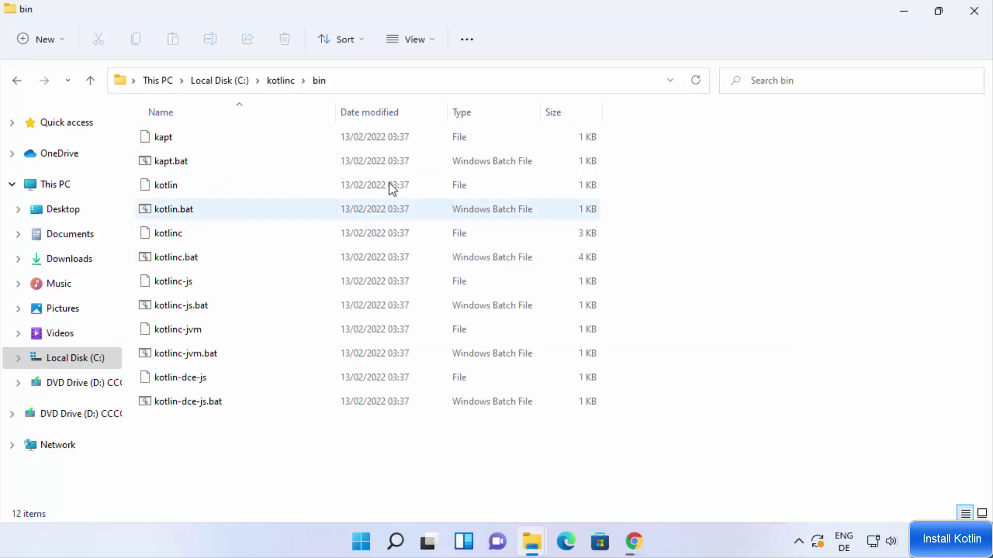
left_click(431, 81)
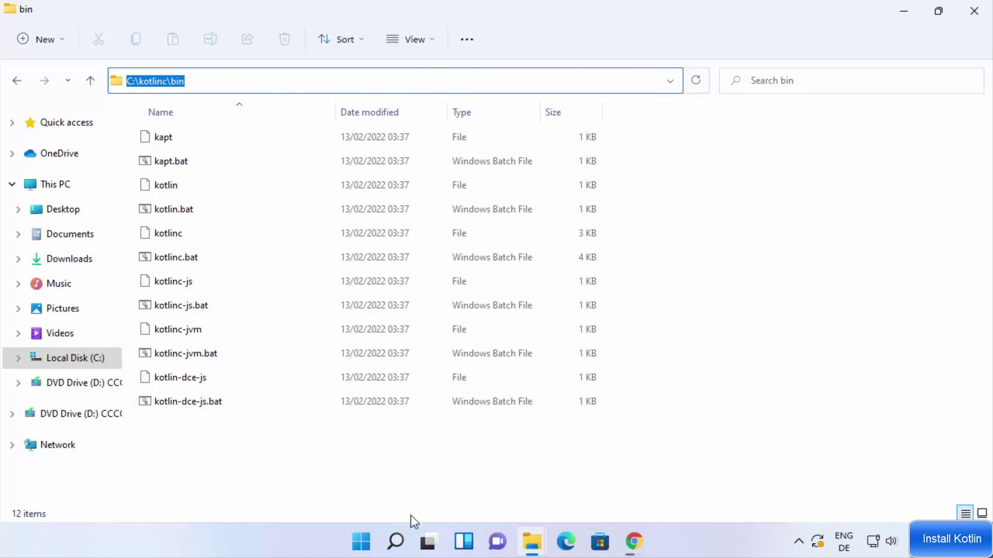
Search Windows for "environment", open the system environment variables settings, and bring up the Environment Variables dialog.
left_click(396, 543)
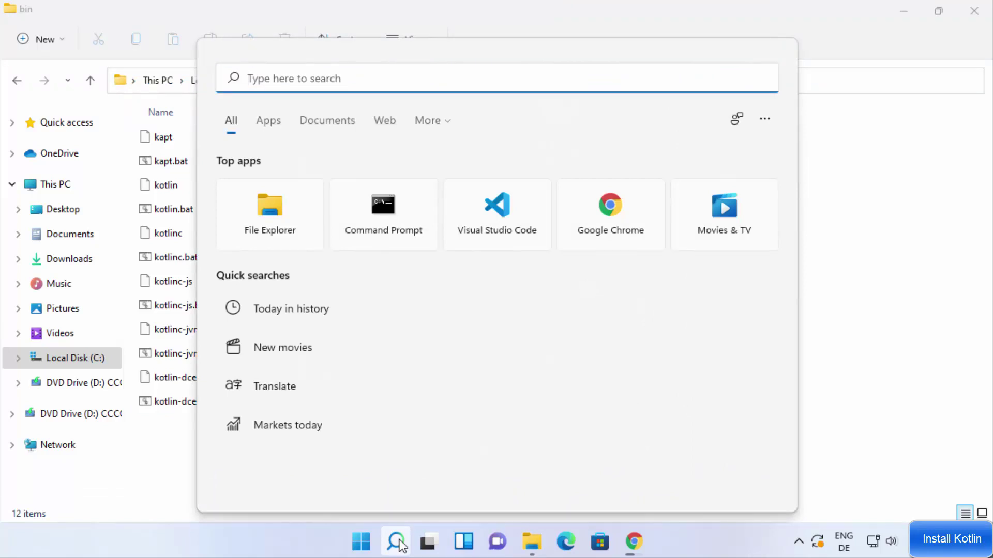
type("environment")
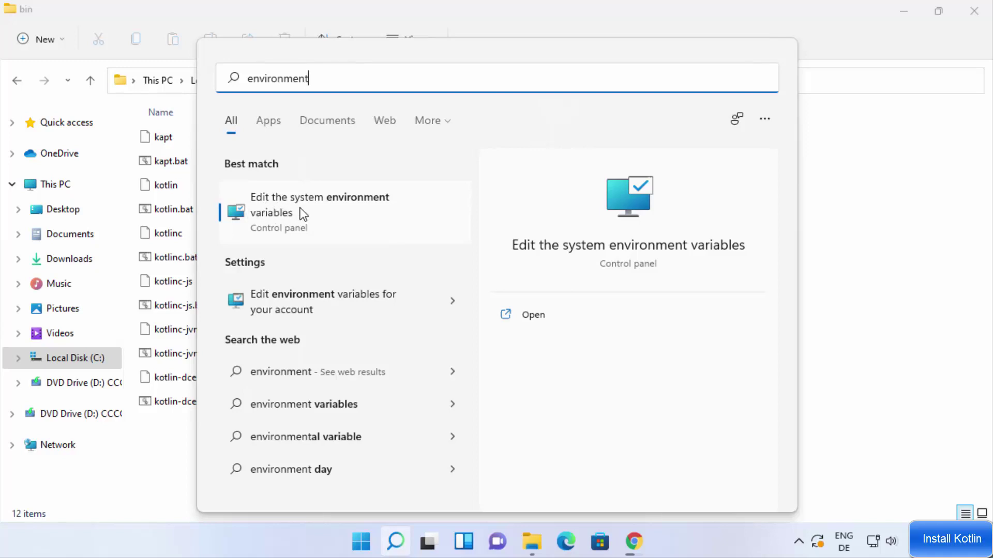
left_click(317, 208)
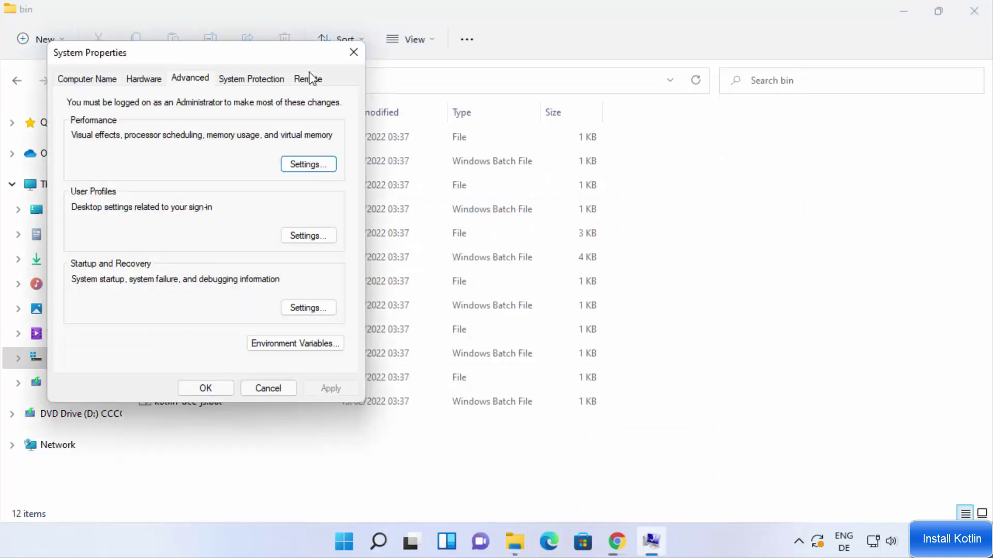
left_click_drag(235, 60, 503, 61)
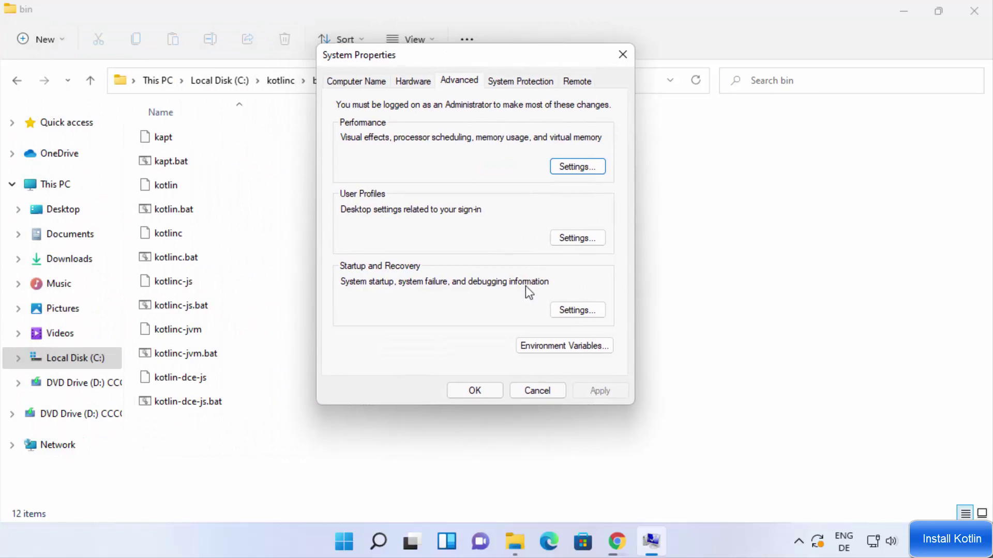
left_click(534, 347)
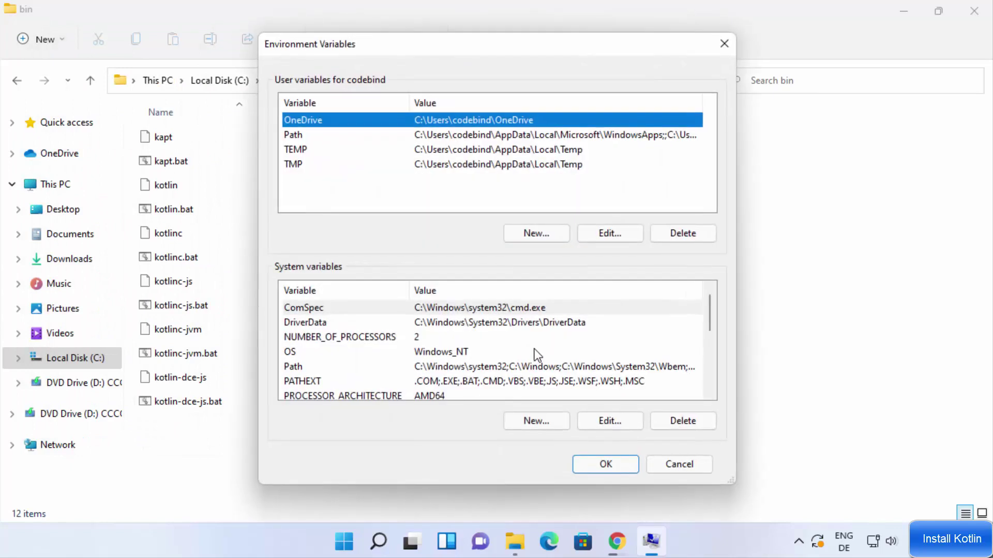
Add C:\kotlinc\bin as a new entry in the system Path variable and confirm all open dialogs.
left_click(310, 367)
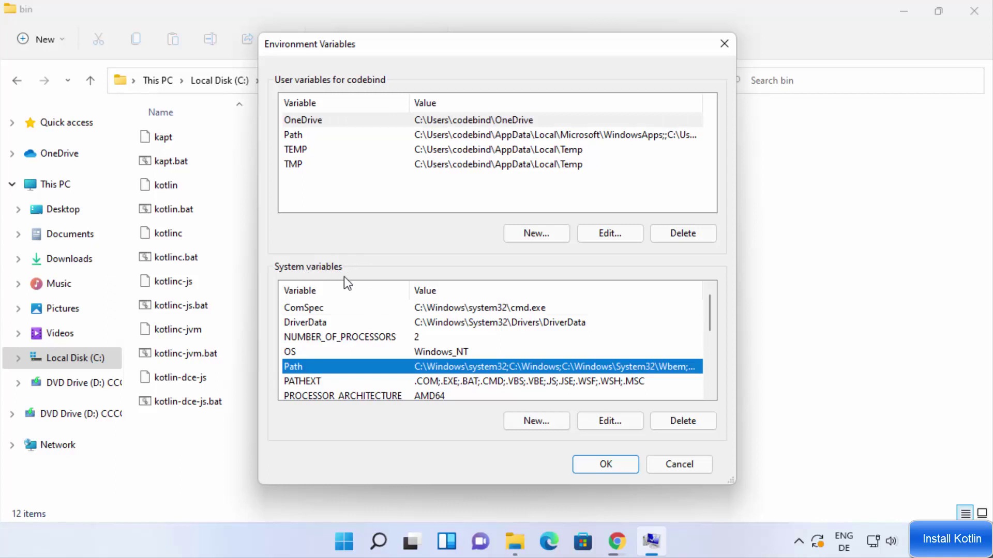
left_click(603, 424)
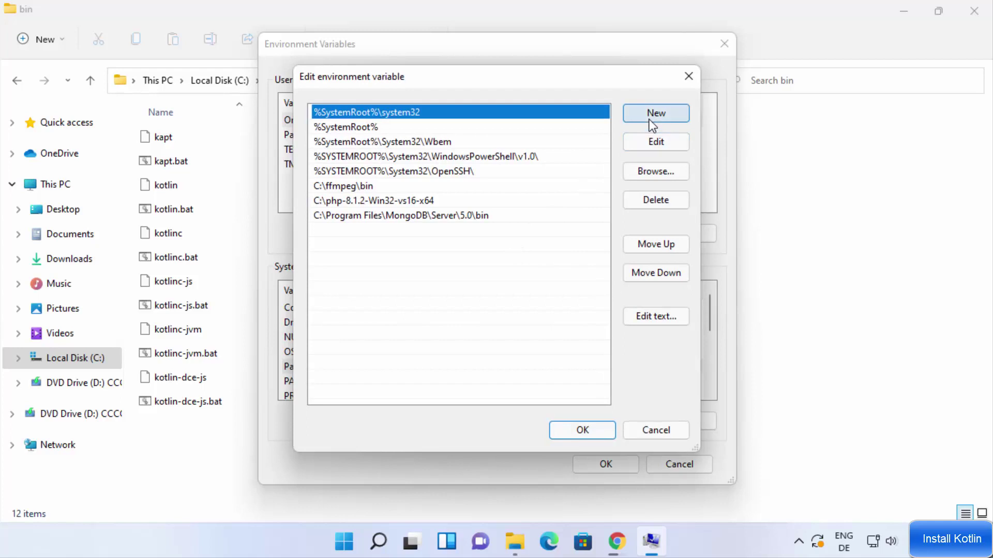
left_click(649, 119)
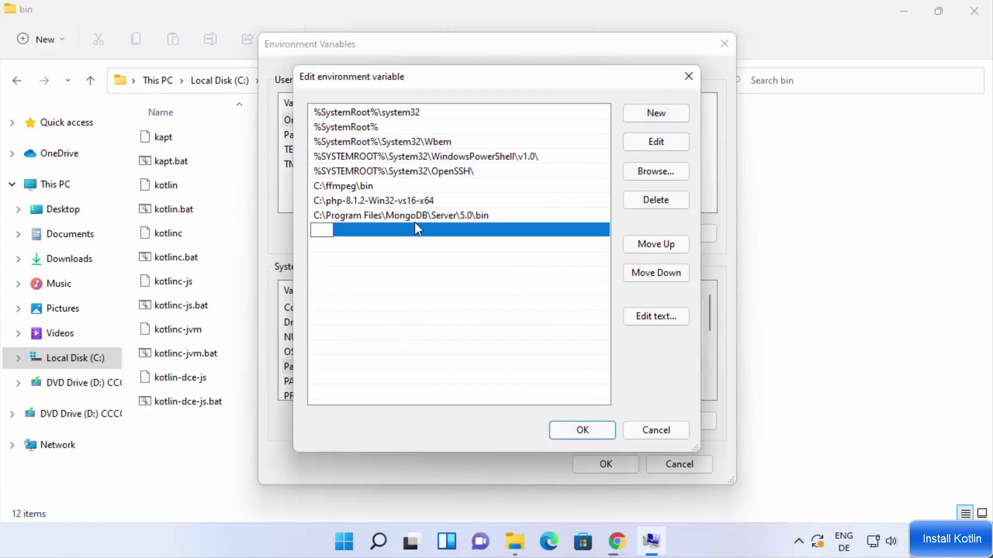
key("ctrl+v")
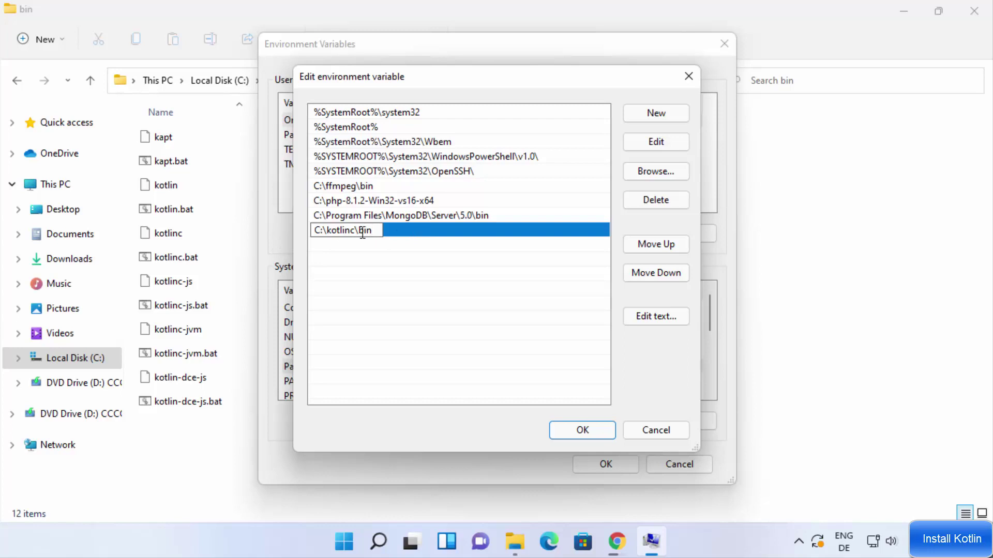
left_click(797, 392)
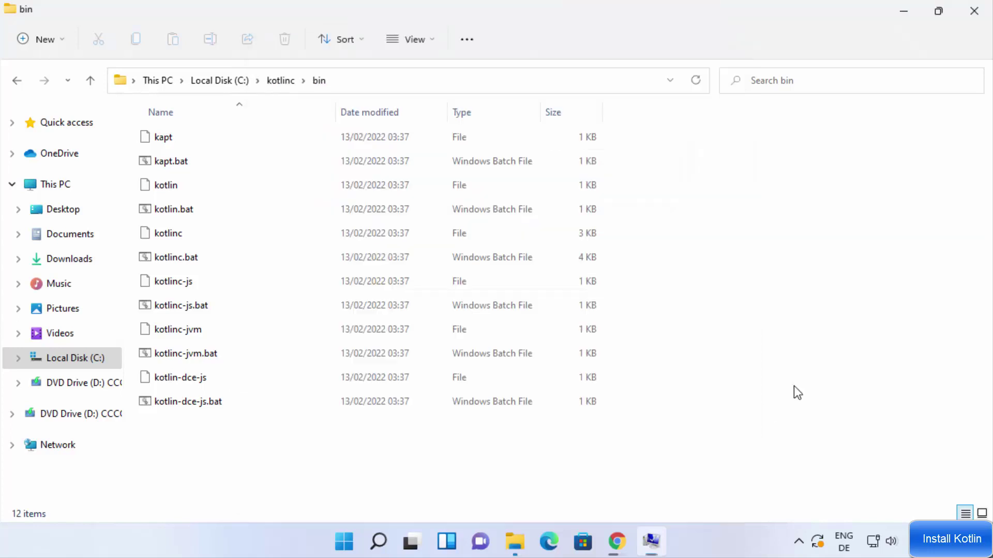
left_click(434, 80)
left_click(651, 540)
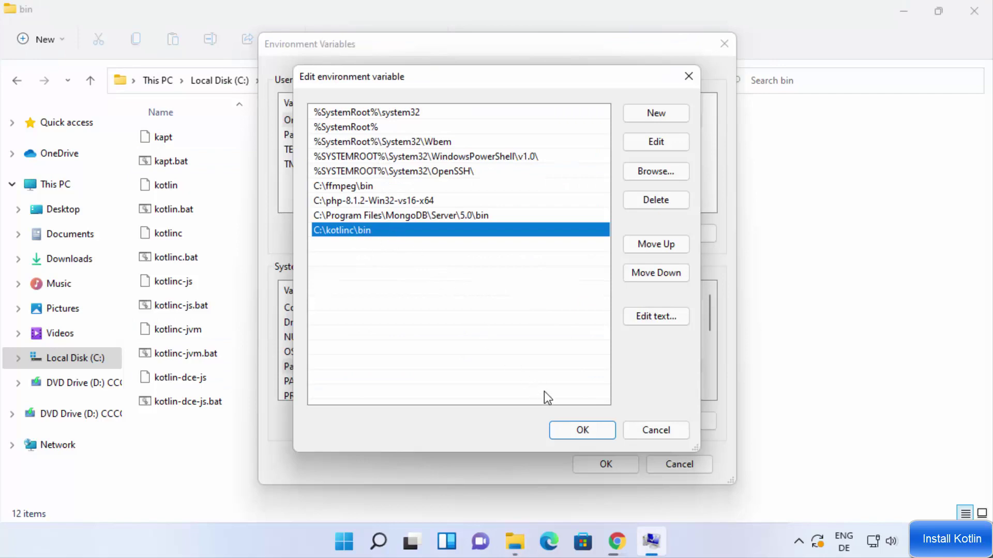
left_click(574, 432)
left_click(605, 465)
left_click(472, 391)
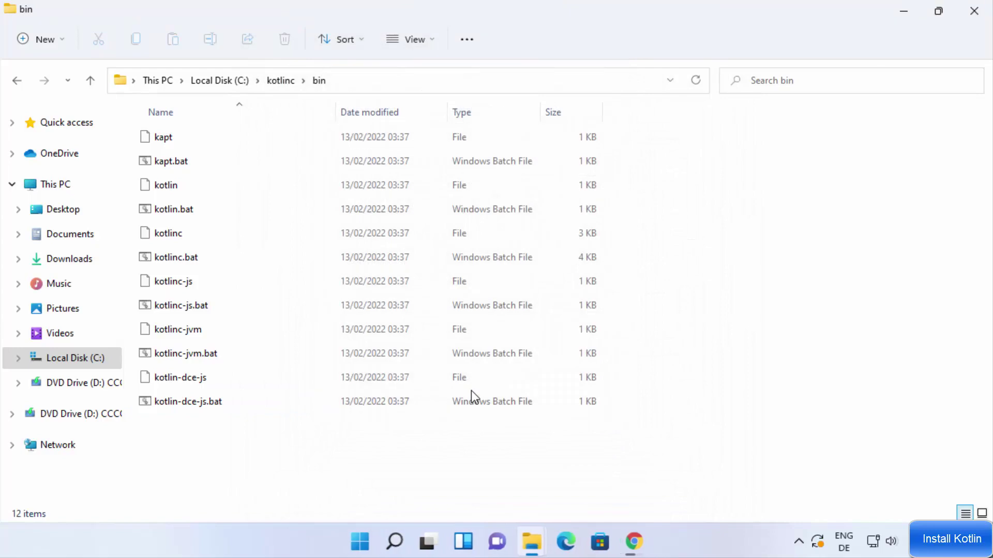
Minimize the File Explorer and browser windows, and open Command Prompt by searching for "cmd".
left_click(906, 15)
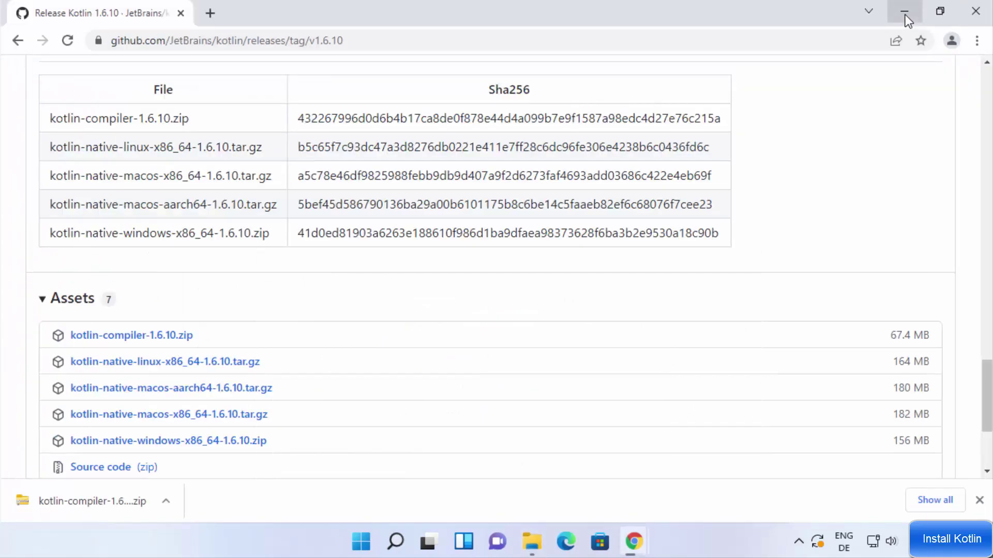
left_click(905, 15)
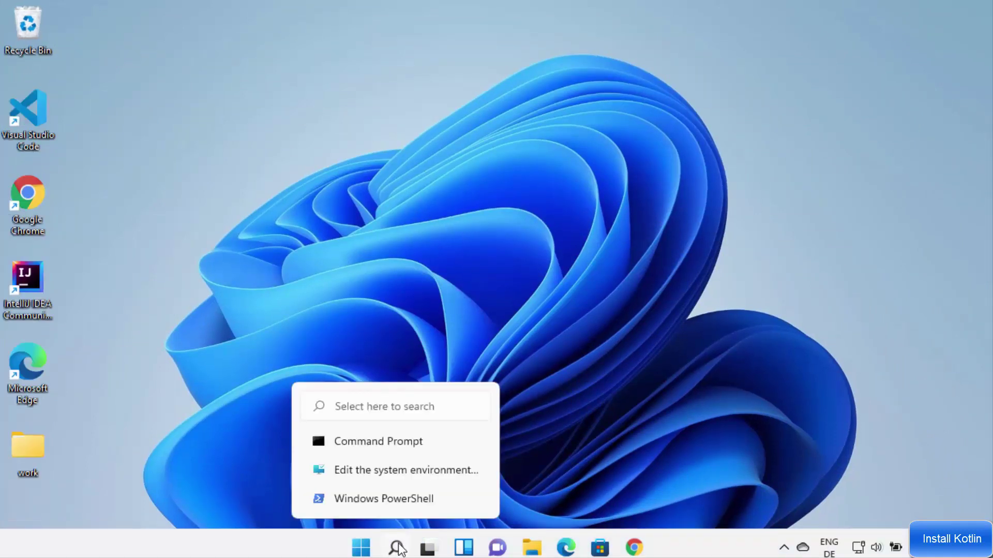
left_click(398, 549)
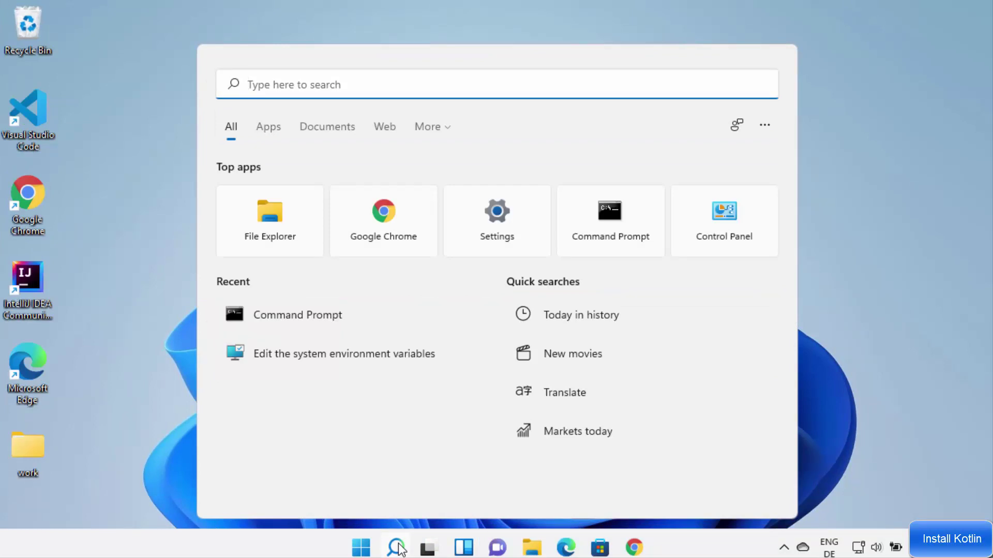
type("cmd")
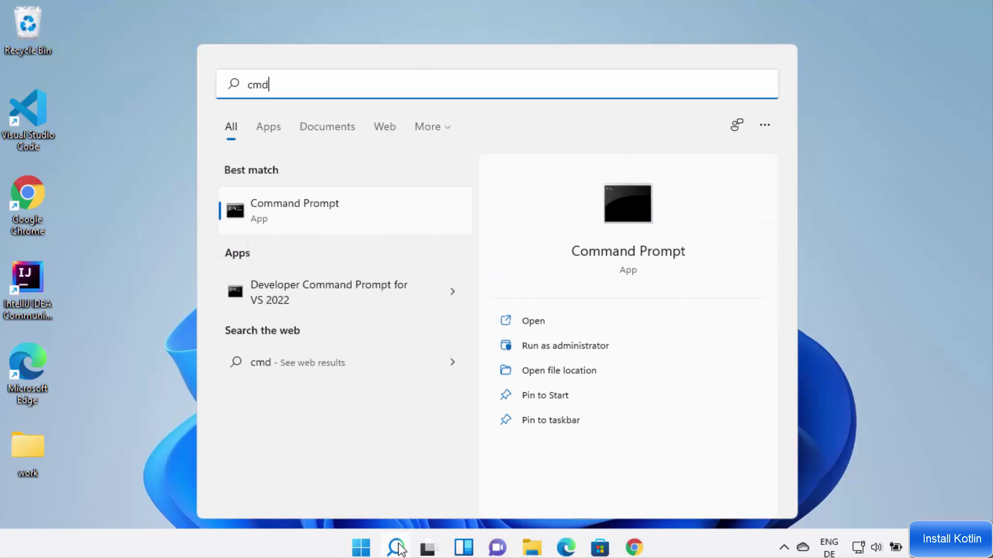
left_click(275, 213)
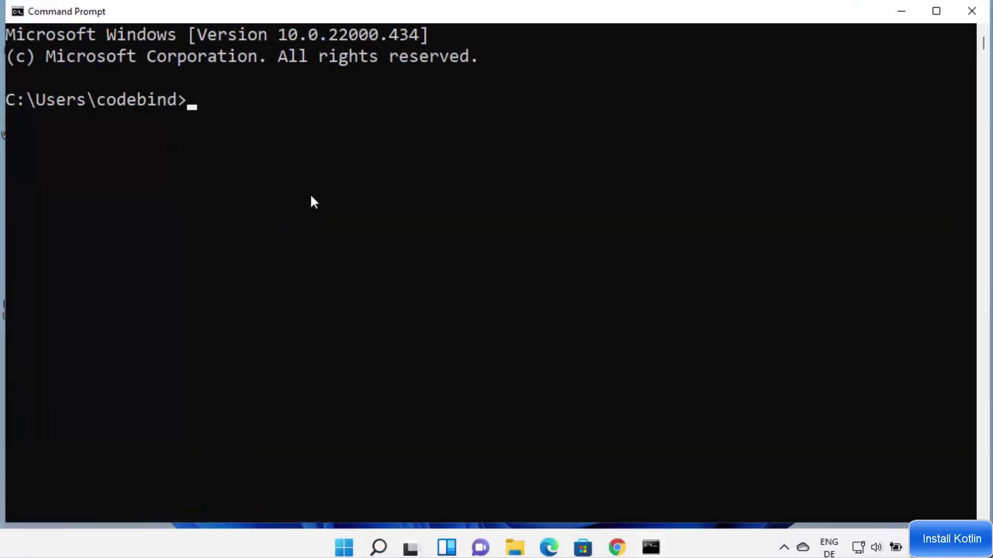
Check the installed Kotlin version by running kotlin -version in Command Prompt.
left_click(325, 172)
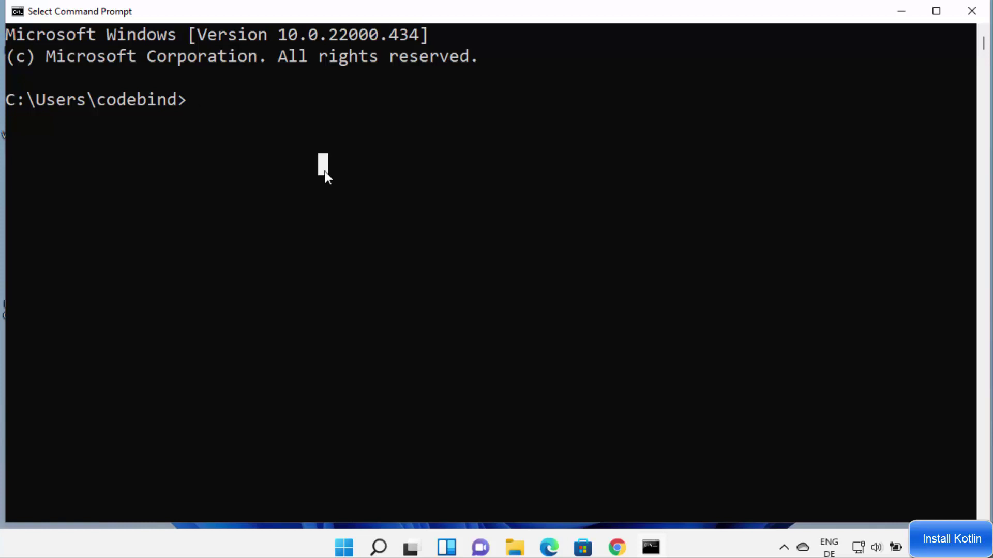
type("ko")
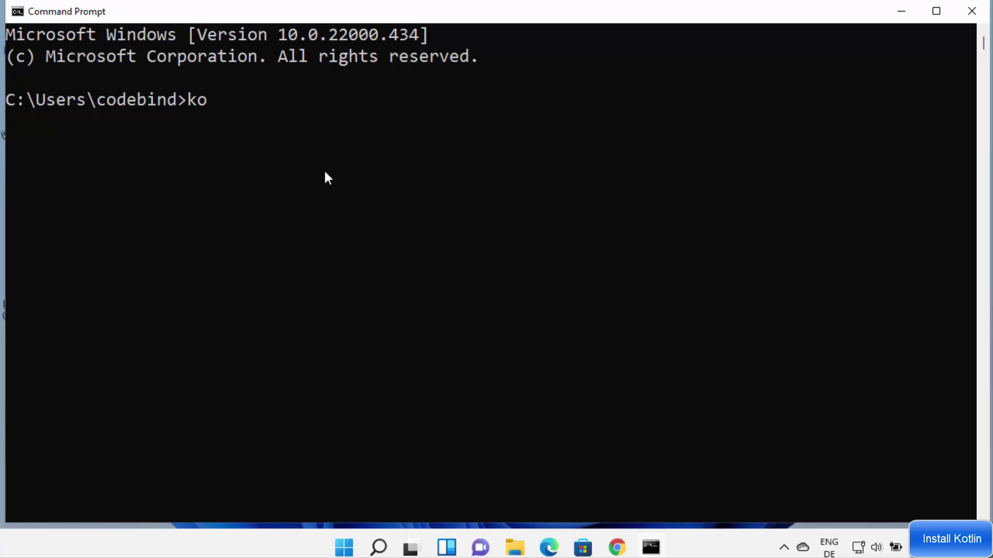
type("tlin -version")
key("Return")
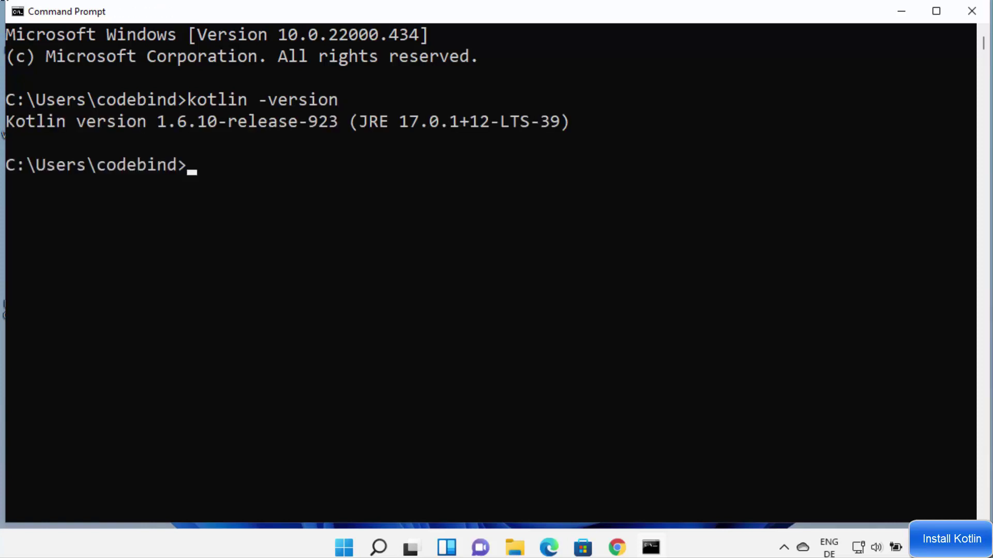
left_click(297, 147)
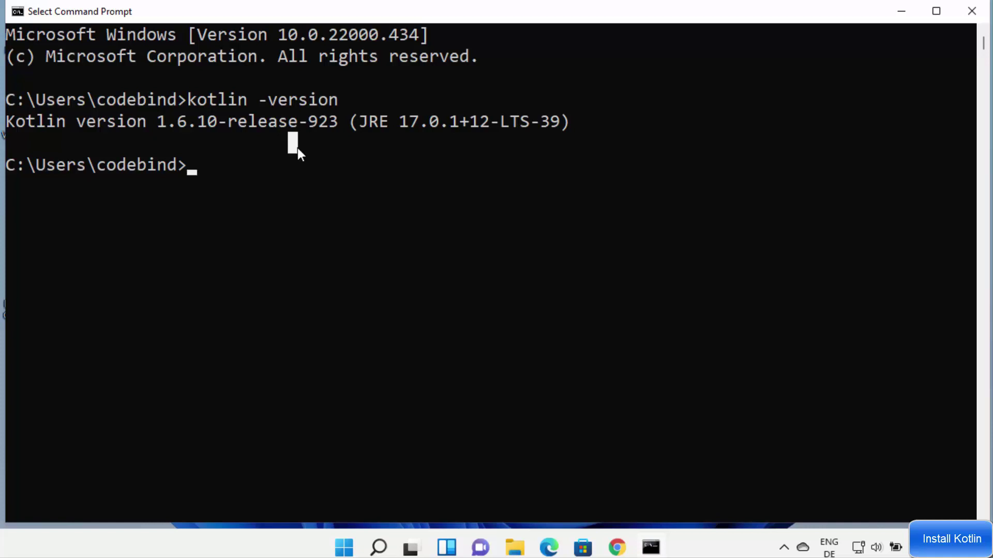